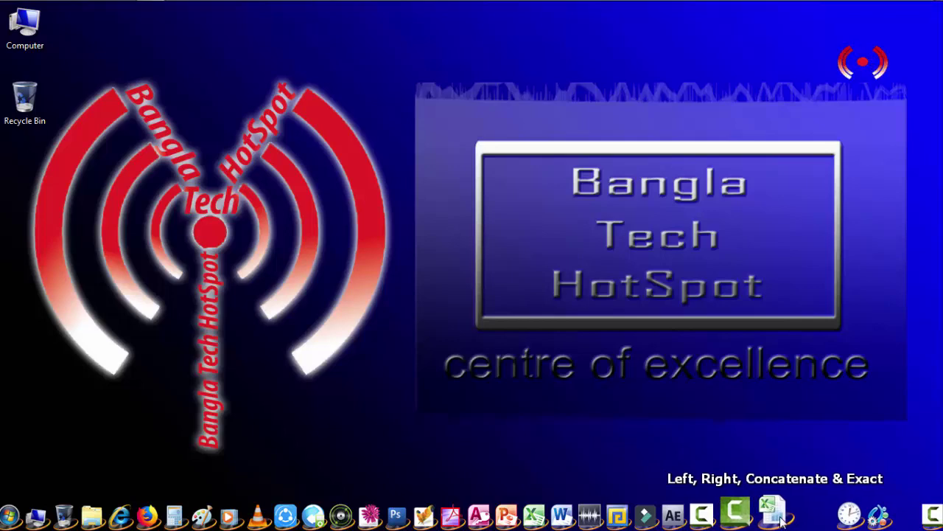
Open the Left, Right, Concatenate & Exact workbook and highlight the Tutorial 02 function rows, LEFT to EXACT.
click(774, 516)
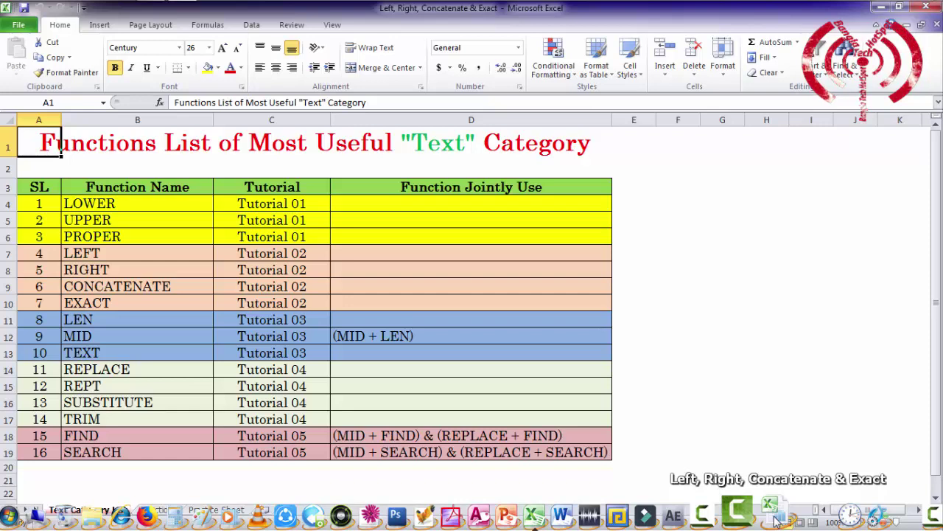
click(272, 303)
drag(41, 253, 407, 308)
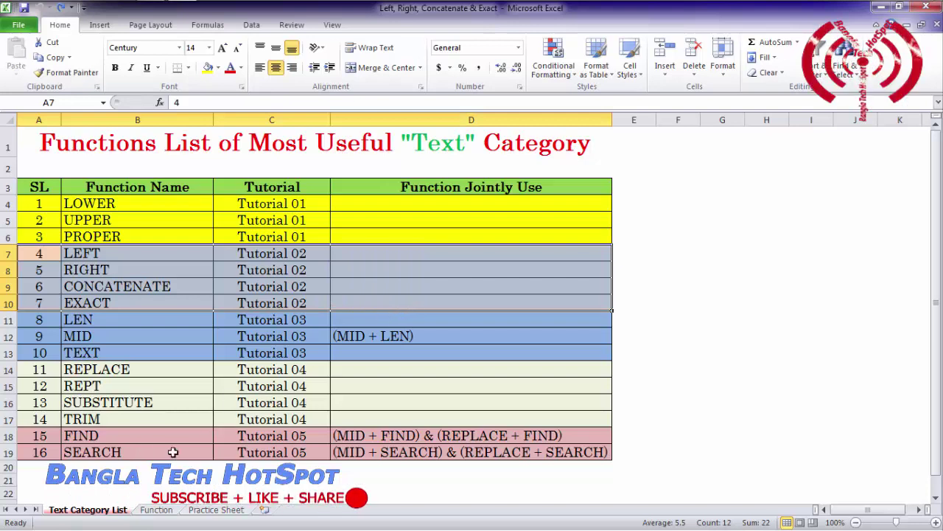
On the Practice Sheet, review the name and bank account columns alongside the empty LEFT, RIGHT, CONCATENATE and EXACT columns.
click(216, 509)
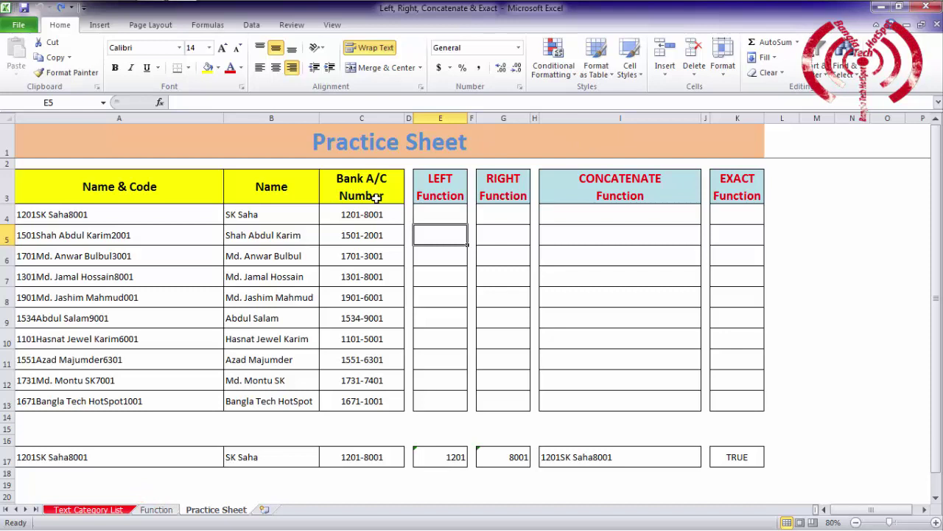
drag(371, 194, 370, 394)
click(363, 265)
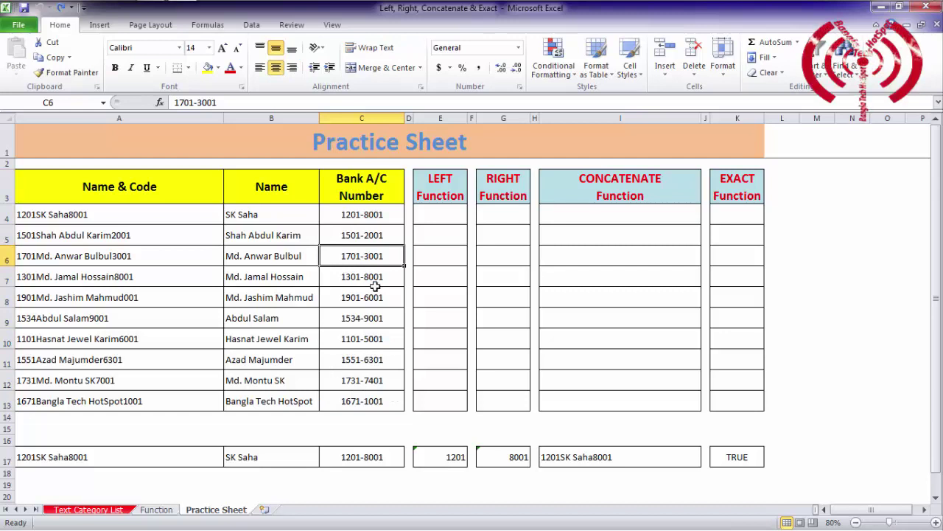
click(458, 212)
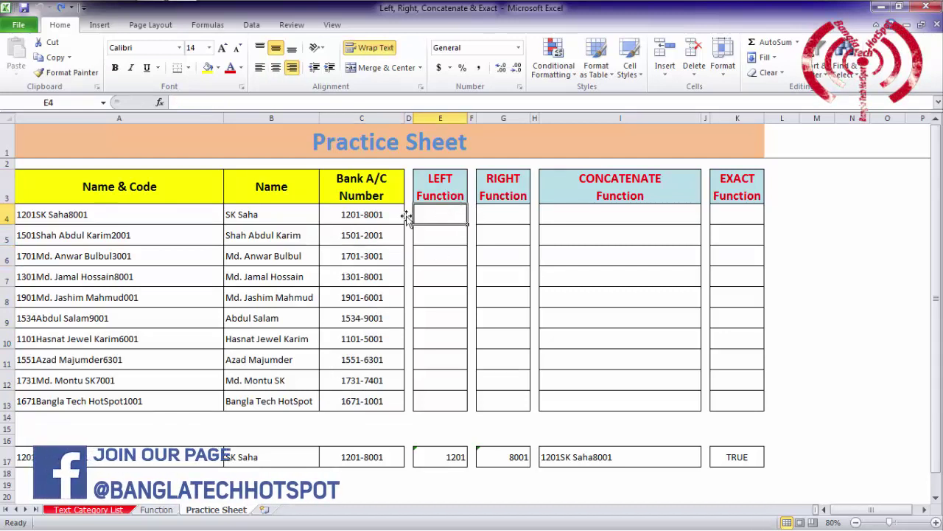
click(499, 216)
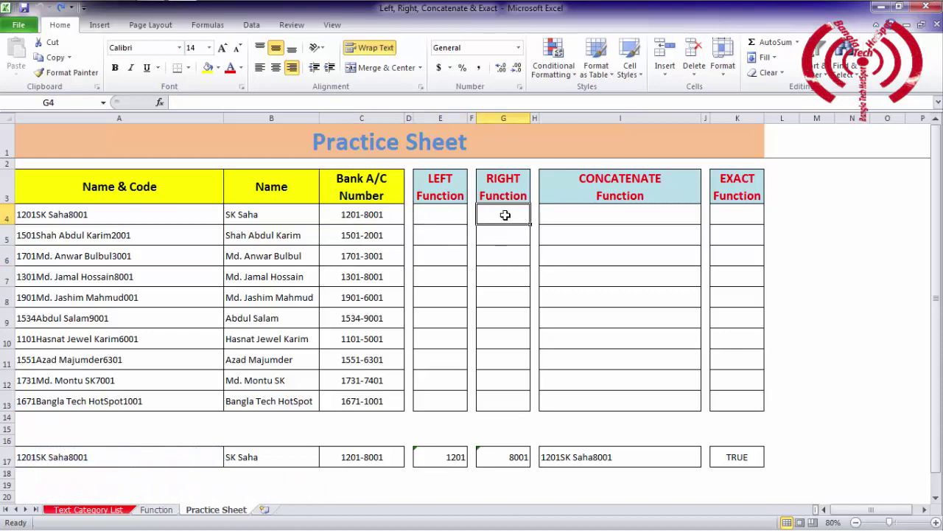
click(376, 215)
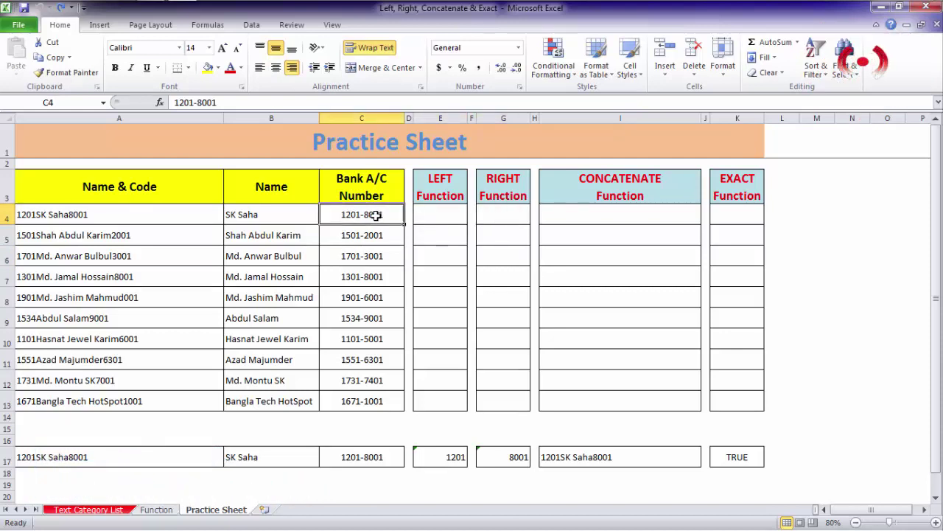
click(575, 217)
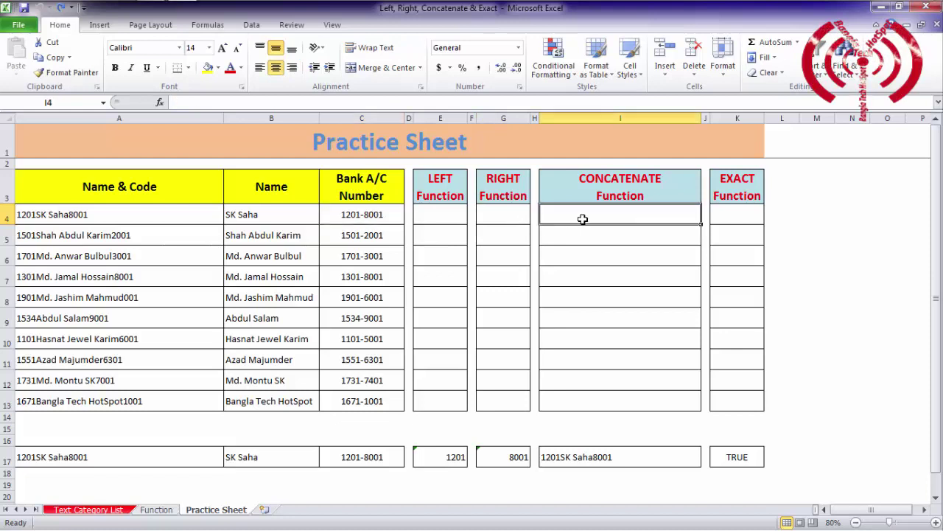
click(283, 217)
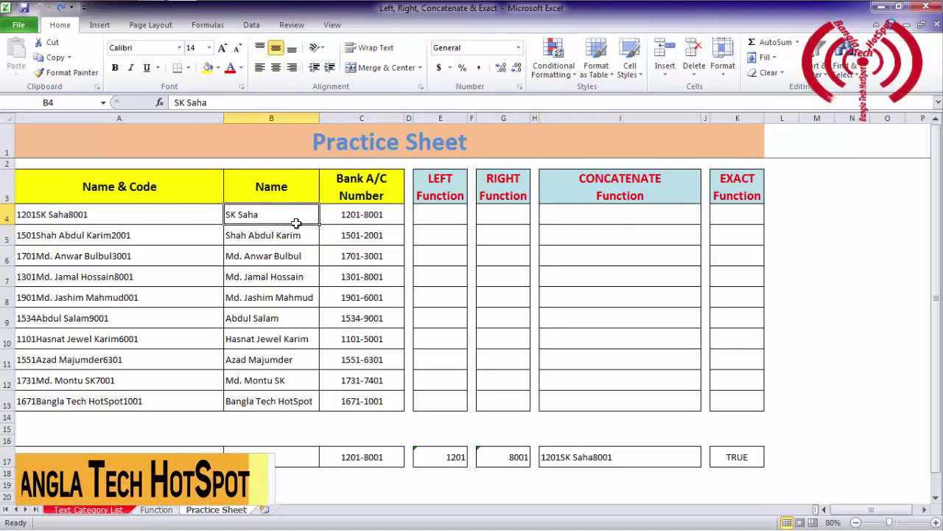
click(435, 213)
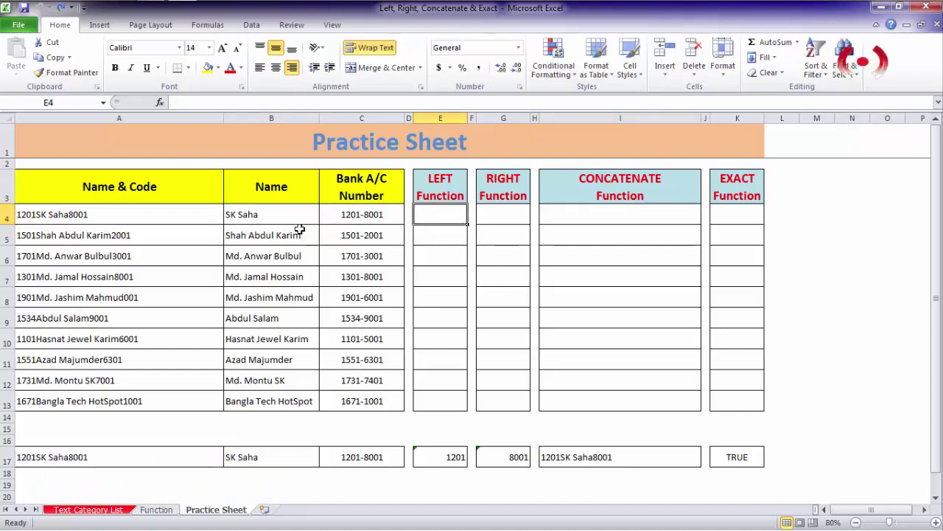
click(376, 215)
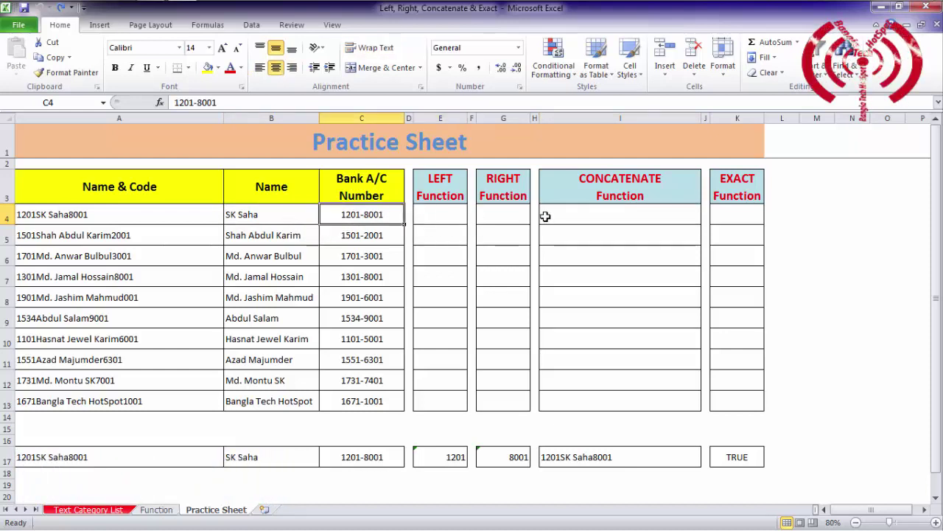
click(622, 218)
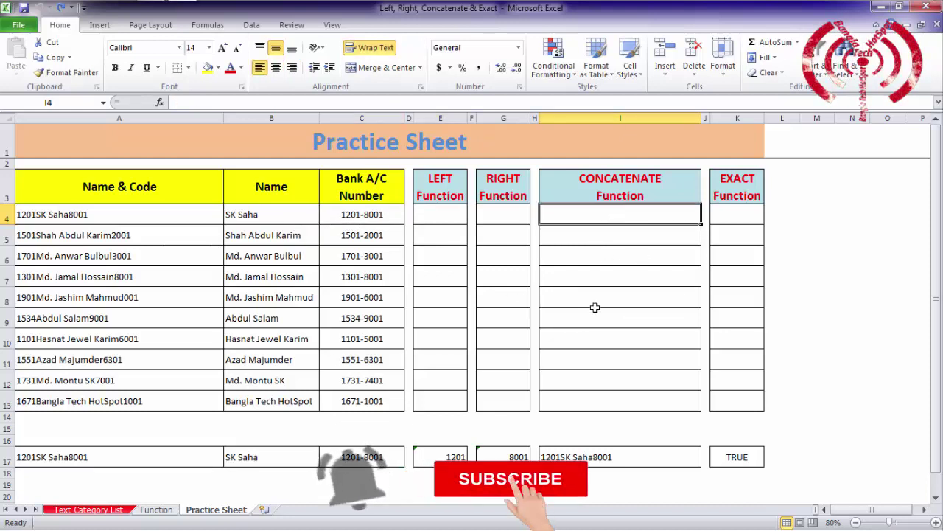
click(737, 213)
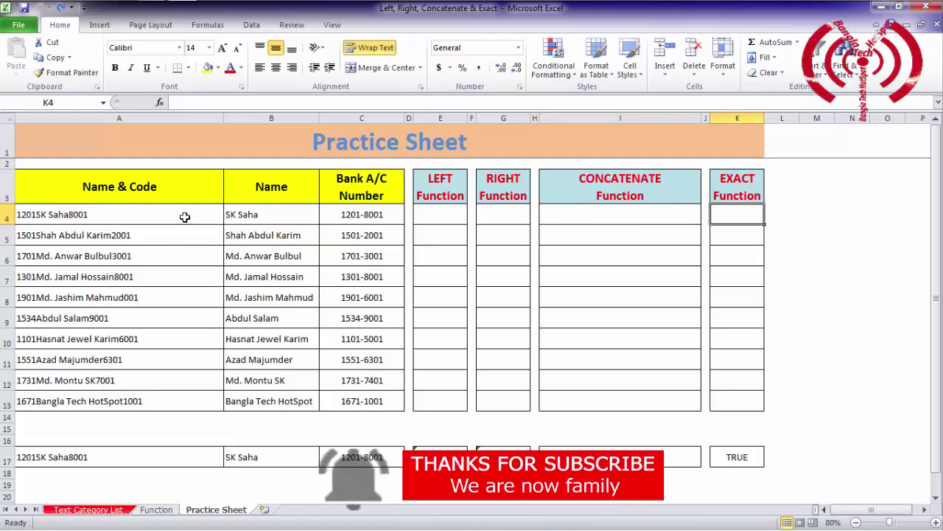
drag(144, 214, 145, 331)
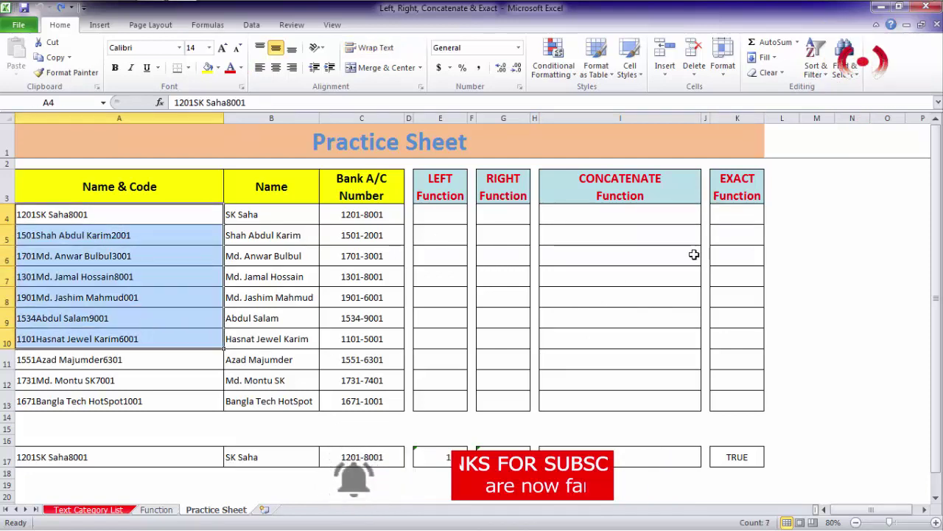
click(737, 235)
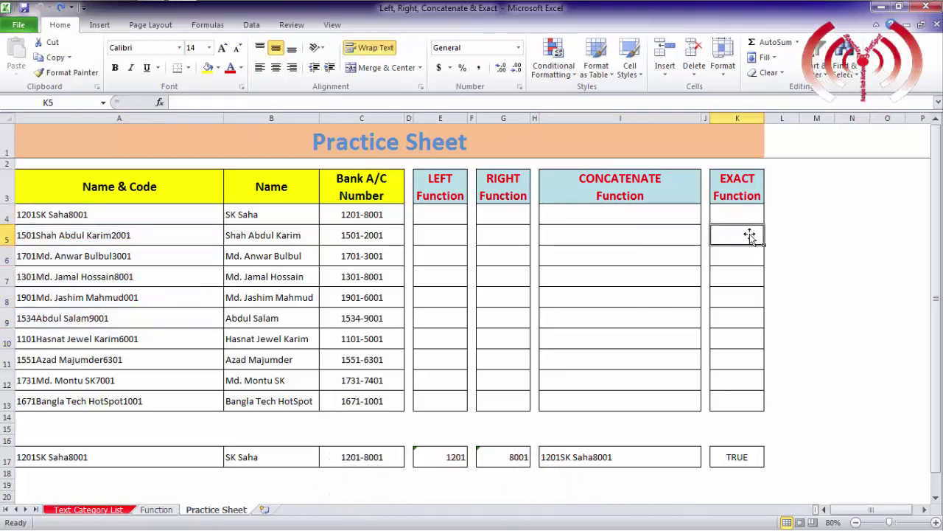
Examine the sample LEFT, RIGHT, CONCATENATE and EXACT results in row 17 of the Practice Sheet.
click(596, 451)
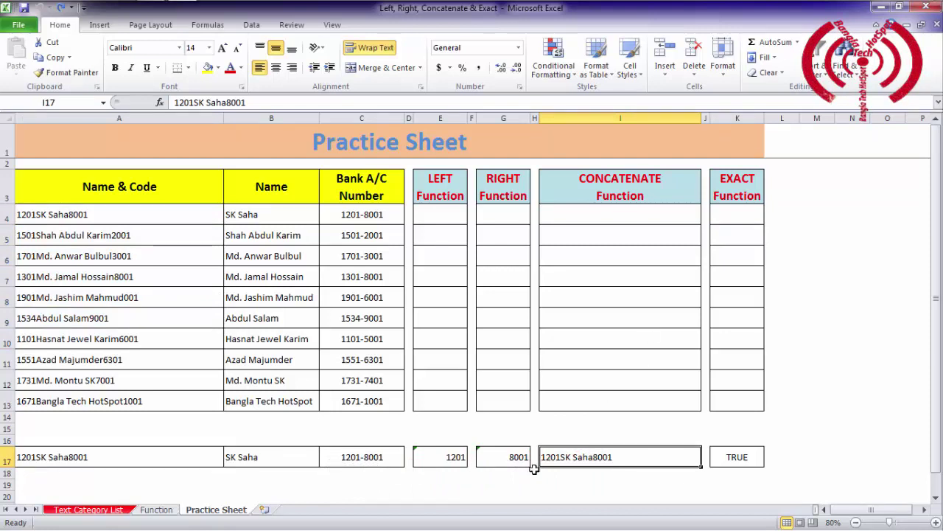
drag(511, 460, 657, 460)
click(740, 455)
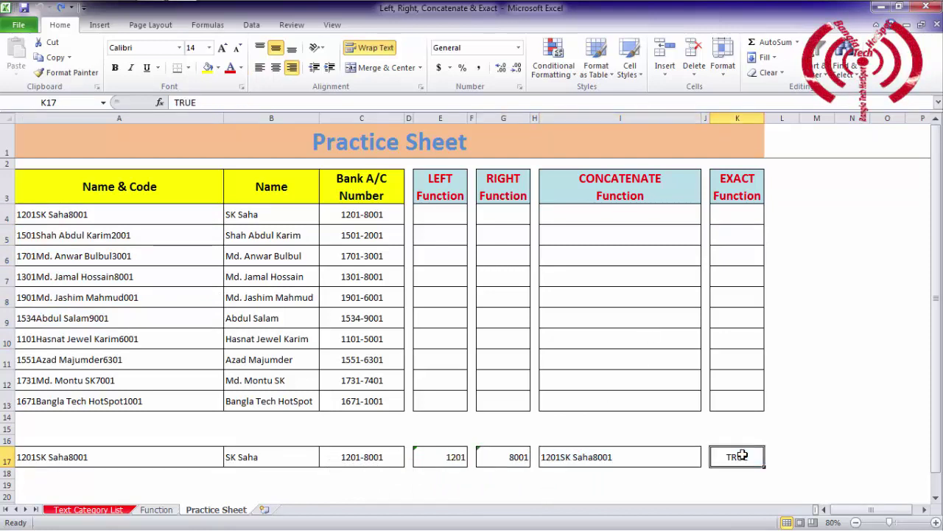
click(490, 456)
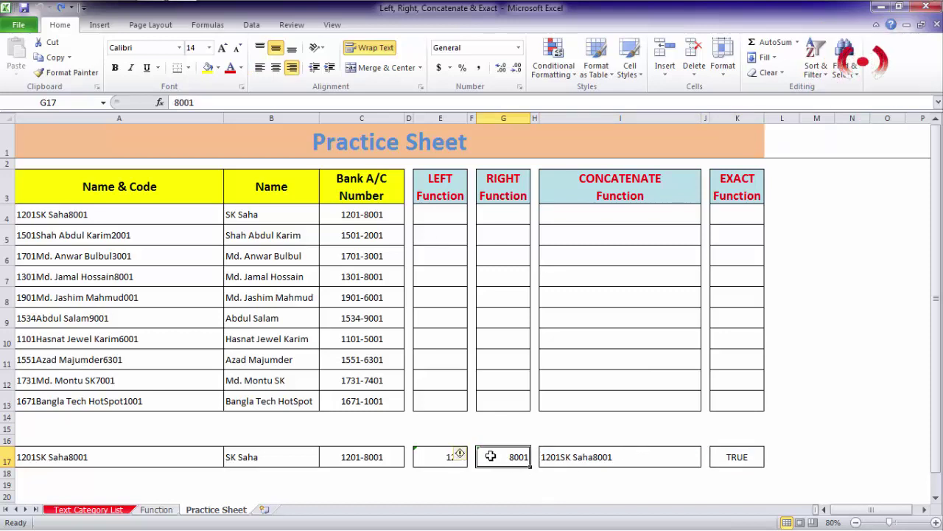
click(439, 455)
click(623, 457)
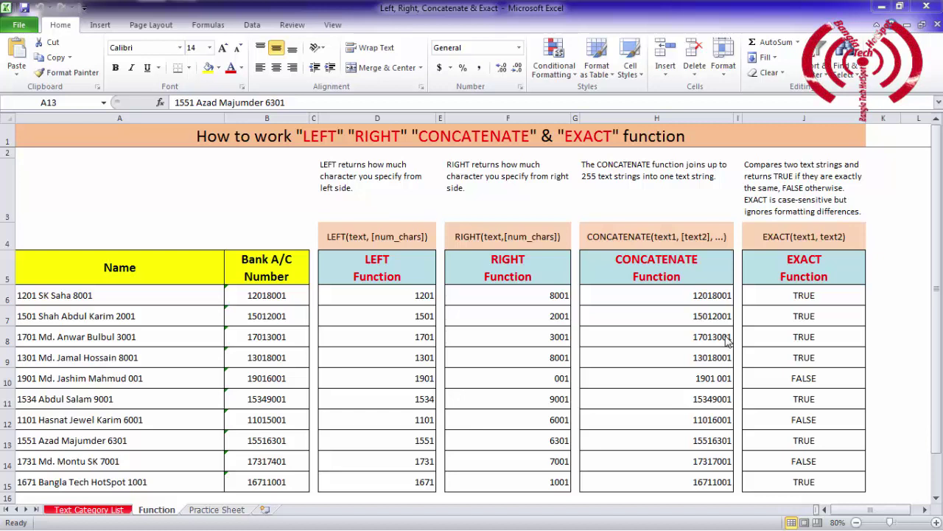
On the Function sheet, examine the LEFT, RIGHT and CONCATENATE formula cells in rows 6 to 9.
click(414, 293)
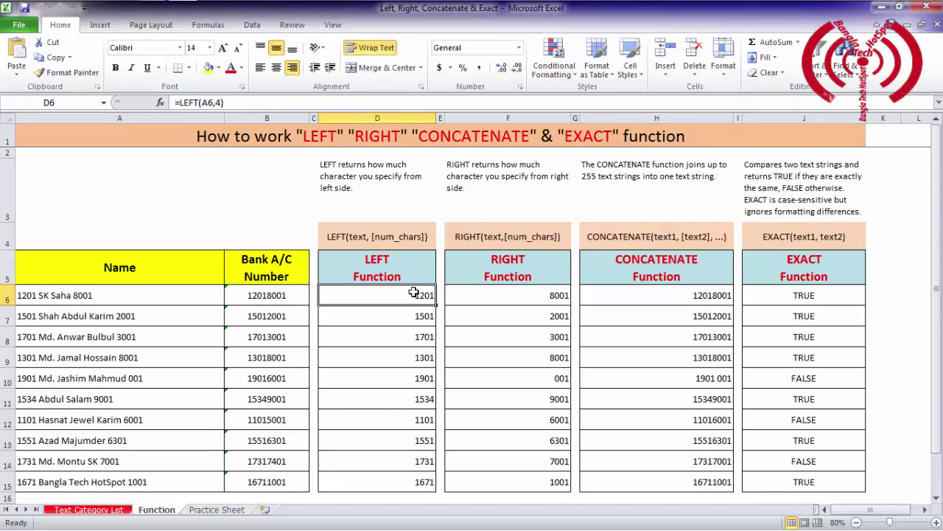
key(Right)
key(Right)
key(Down)
key(Down)
key(Down)
key(Right)
key(Right)
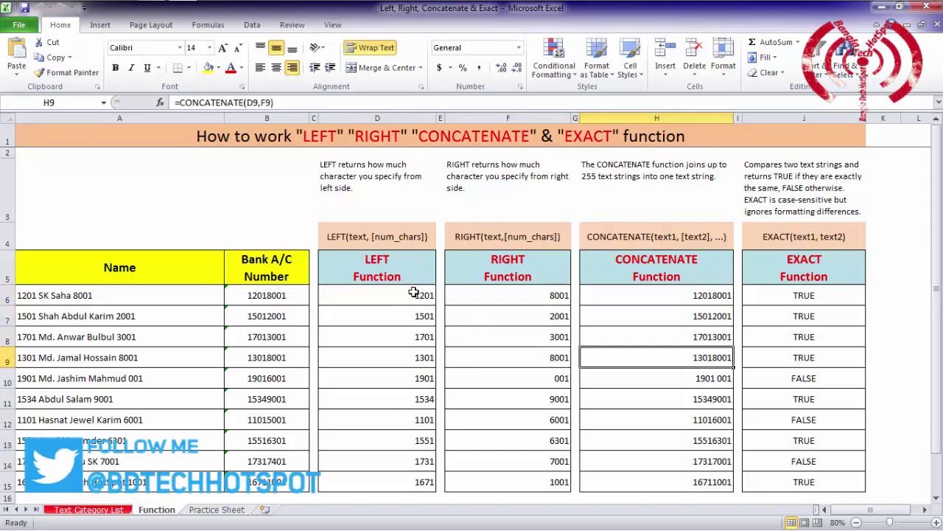
key(Up)
key(Up)
key(Up)
key(Left)
key(Left)
key(Left)
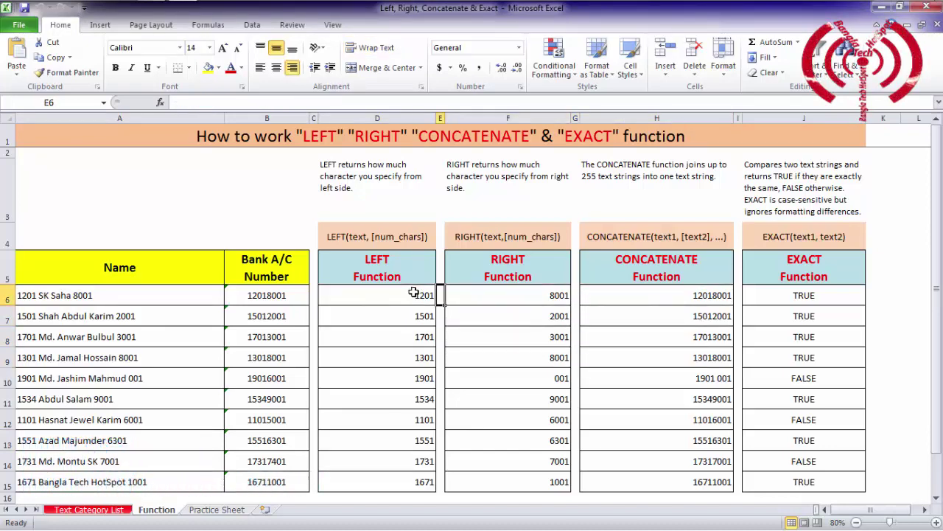
Review the row 5 headings of the Function sheet, from the LEFT column across to the EXACT column.
key(Home)
key(Right)
key(Right)
key(Up)
key(Right)
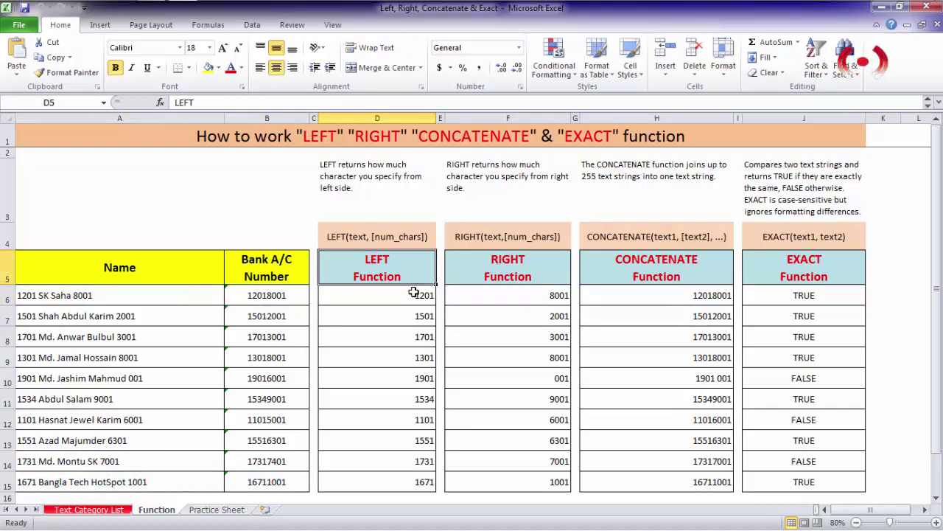
key(shift+Right)
key(shift+Right)
key(shift+Right)
key(shift+Right)
key(shift+Right)
key(shift+Right)
Highlight the Name and Bank A/C Number source data, range A5:B15, on the Function sheet.
key(Left)
key(Left)
key(shift+Left)
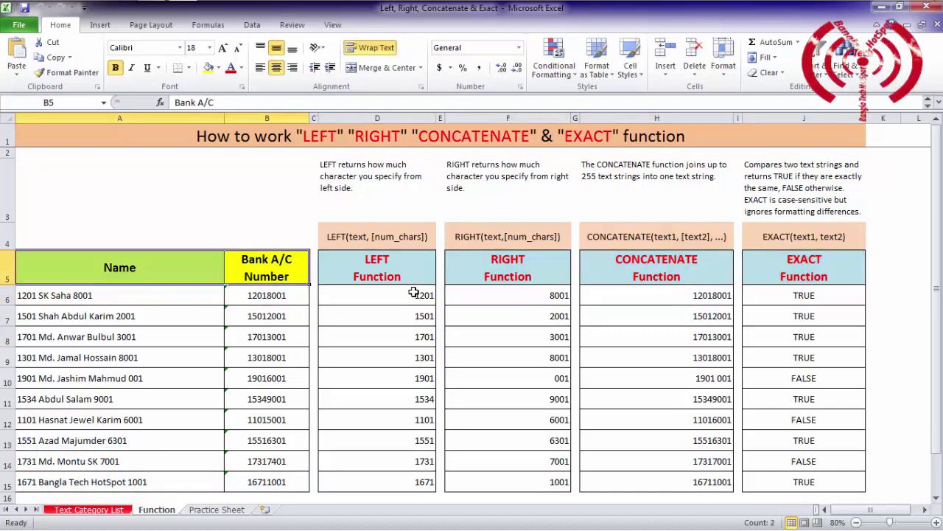
key(shift+Down)
key(shift+Down)
key(shift+Down)
key(shift+Down)
key(shift+Down)
key(shift+Down)
key(shift+Down)
key(shift+Down)
key(shift+Down)
key(shift+Down)
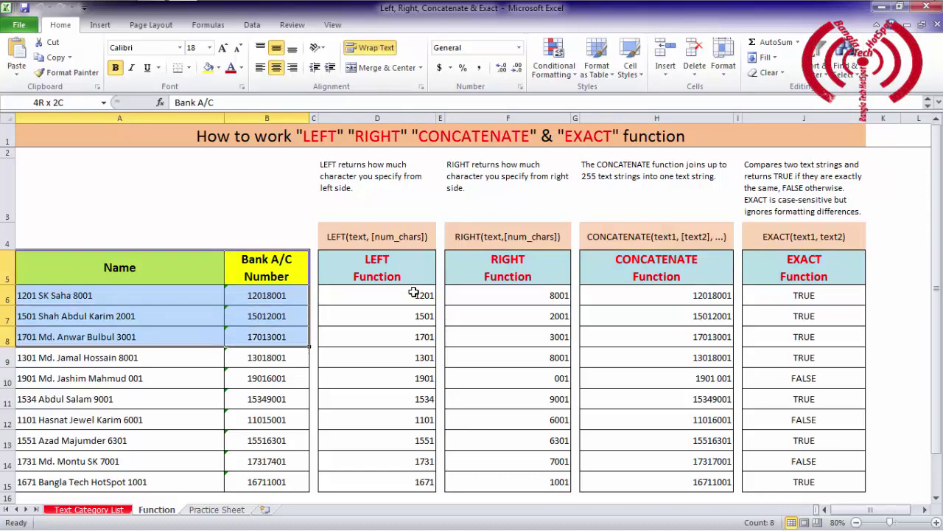
key(shift+Down)
key(shift+Up)
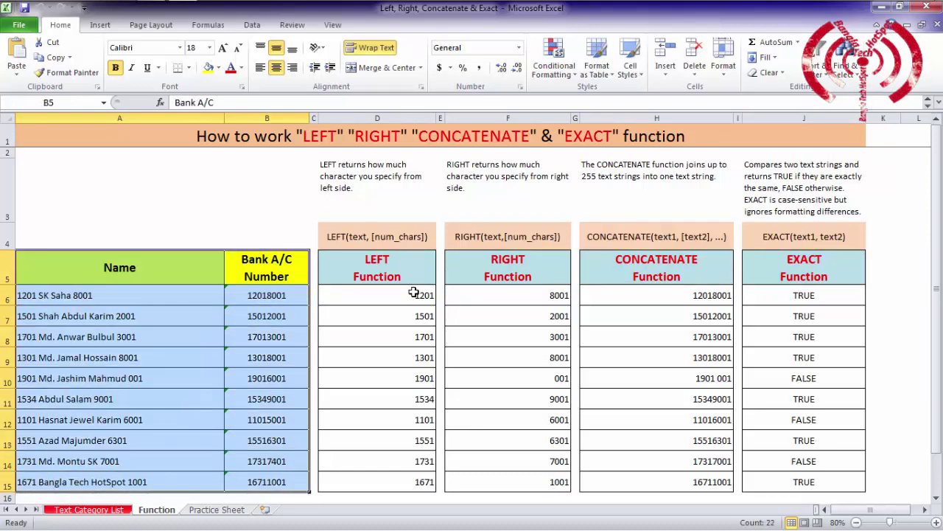
Examine the LEFT formula in D6 together with its heading and its syntax in D4.
key(Right)
key(Right)
key(Right)
key(Down)
key(Left)
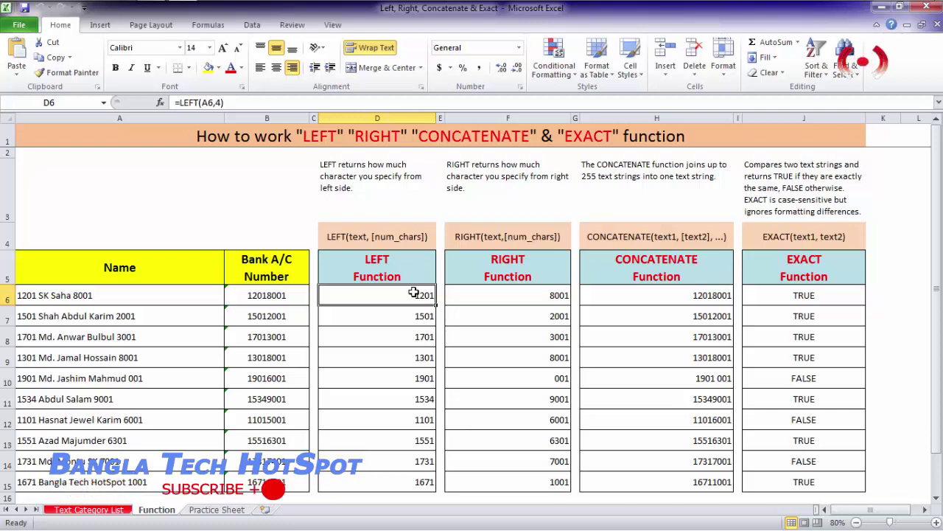
key(Right)
key(Right)
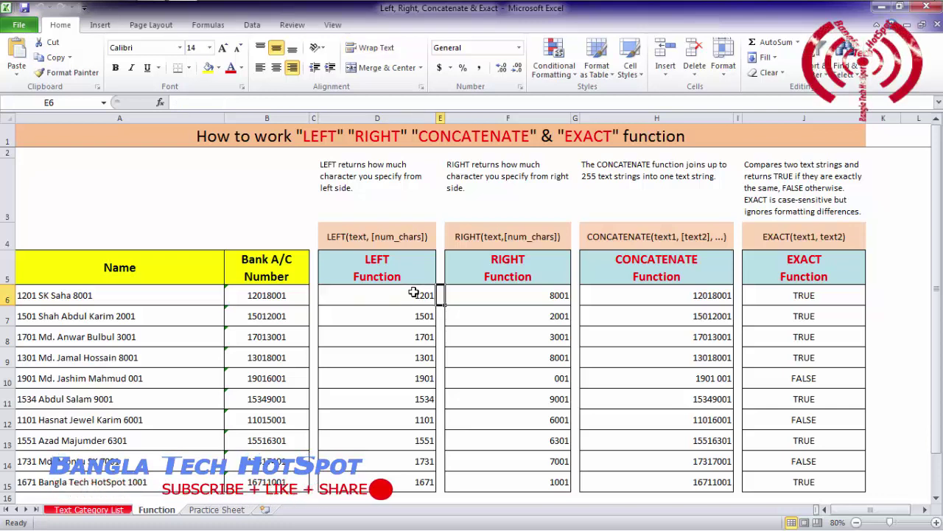
key(Up)
key(Left)
key(Left)
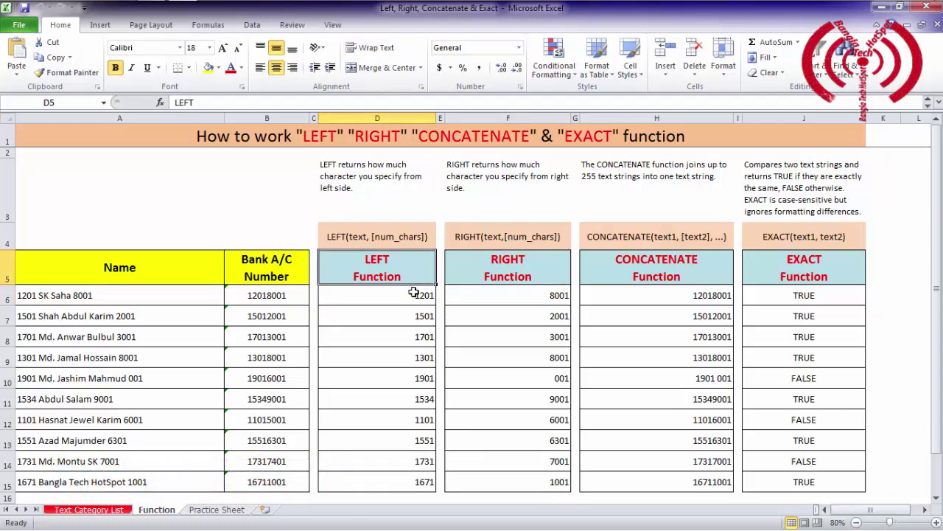
key(Up)
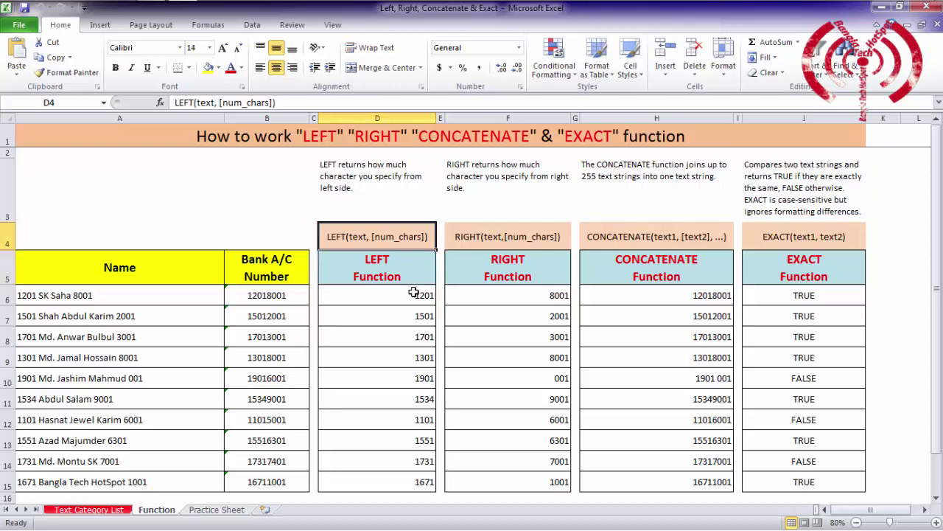
Look across the function description and syntax rows above the table, through the CONCATENATE and EXACT columns.
key(Down)
key(Down)
key(Right)
key(Right)
key(Right)
key(Right)
key(Right)
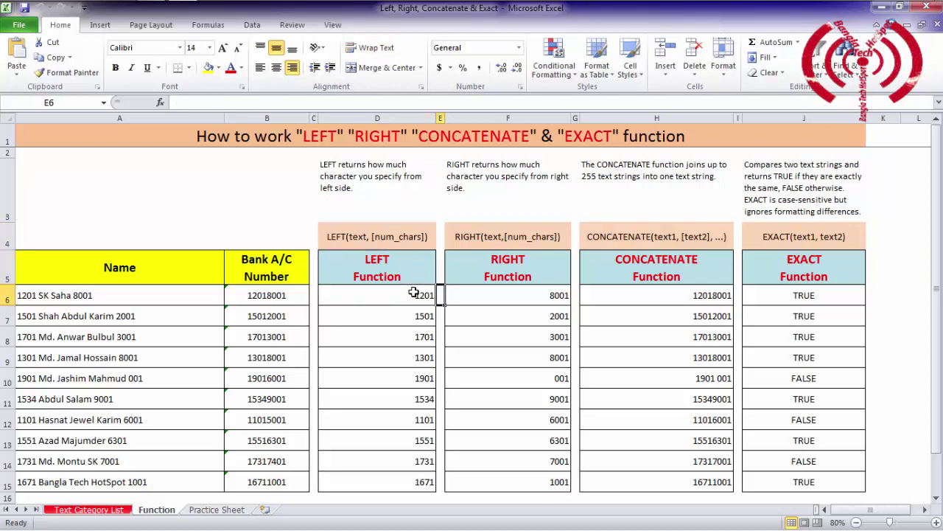
key(Up)
key(Up)
key(Up)
key(Right)
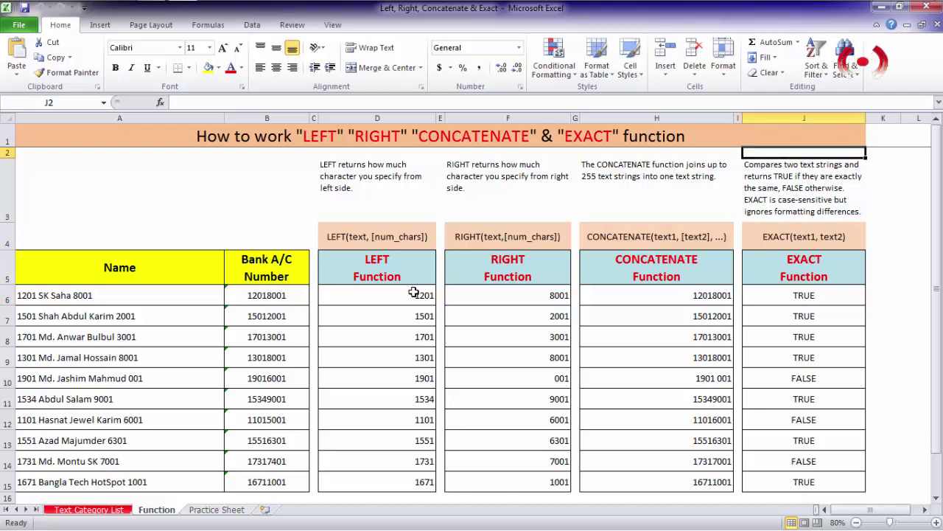
key(shift+Left)
key(shift+Left)
key(shift+Left)
key(shift+Left)
key(Down)
key(Down)
key(Down)
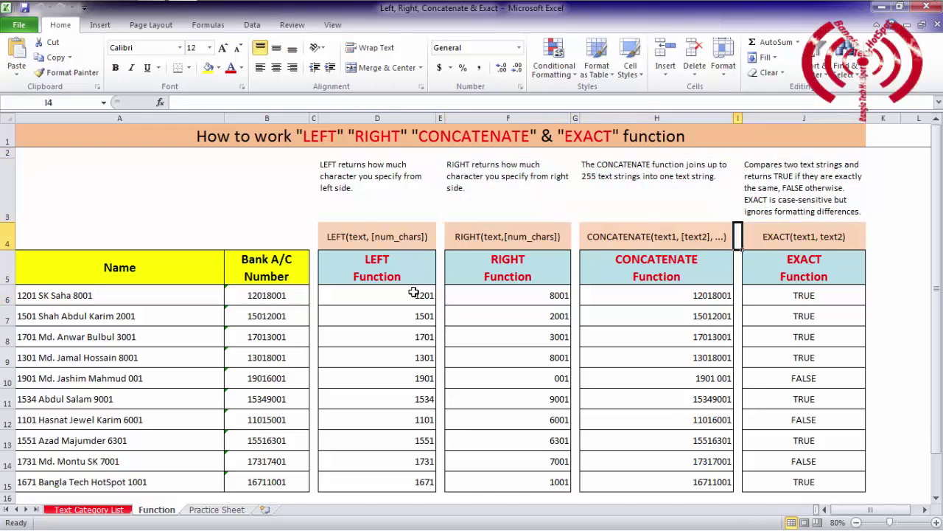
Go back to the LEFT column and review its description, syntax, heading and the formula in D6.
key(Left)
key(Left)
key(Left)
key(Left)
key(Left)
key(Left)
key(Up)
key(Up)
key(Down)
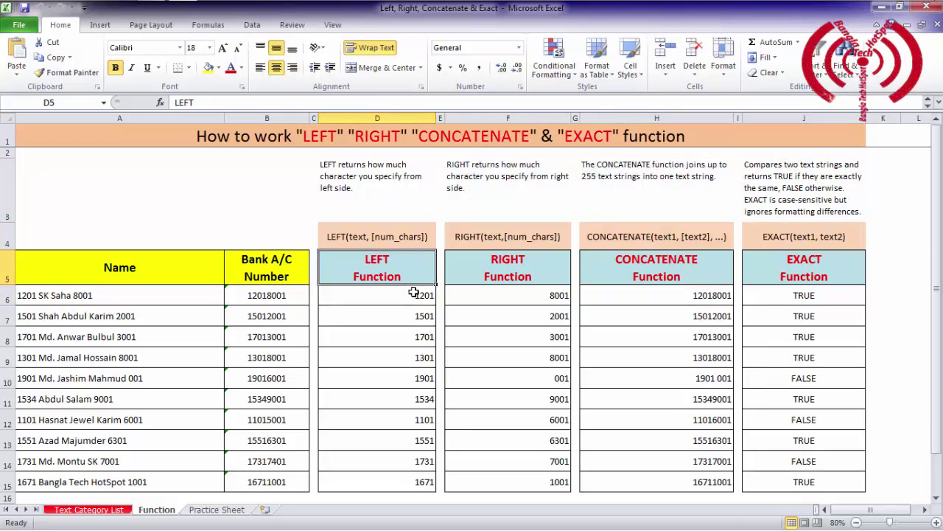
key(Down)
key(shift+Up)
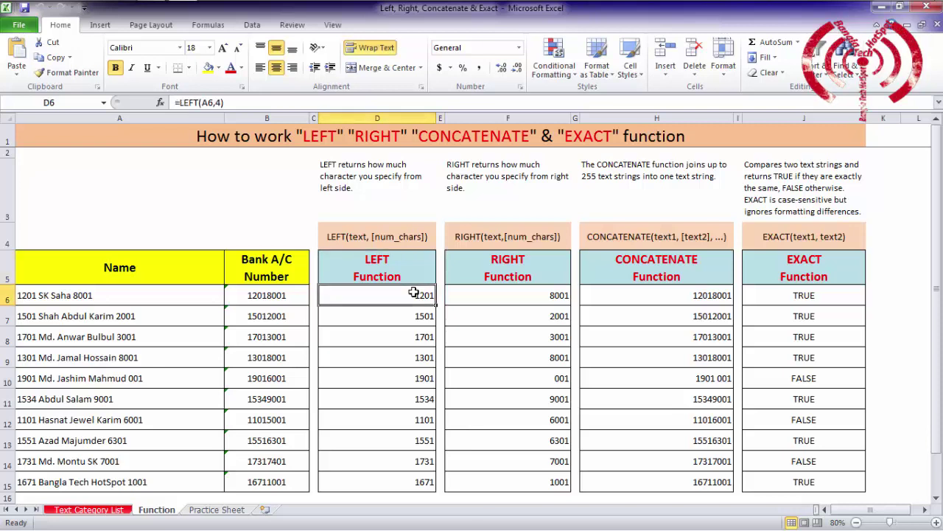
Examine the first record's Bank A/C Number in B6 and its Name entry in A6.
key(Left)
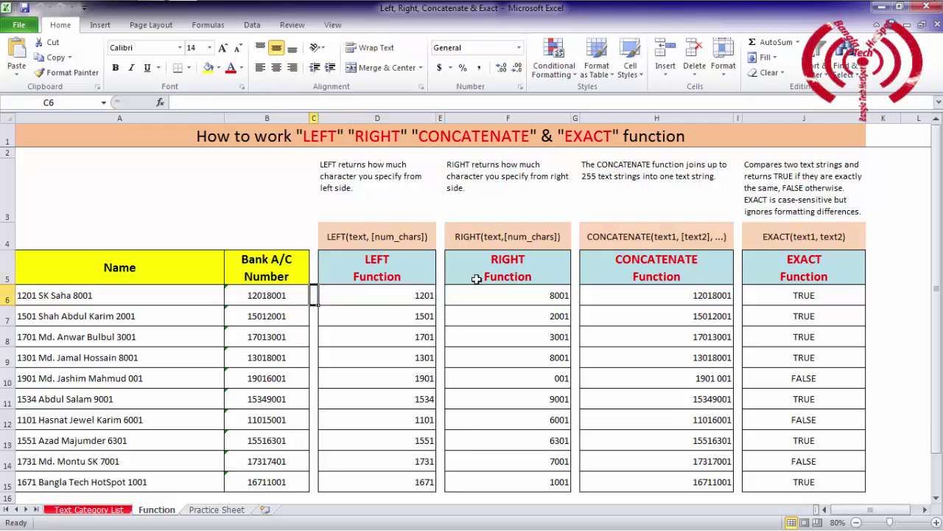
click(255, 295)
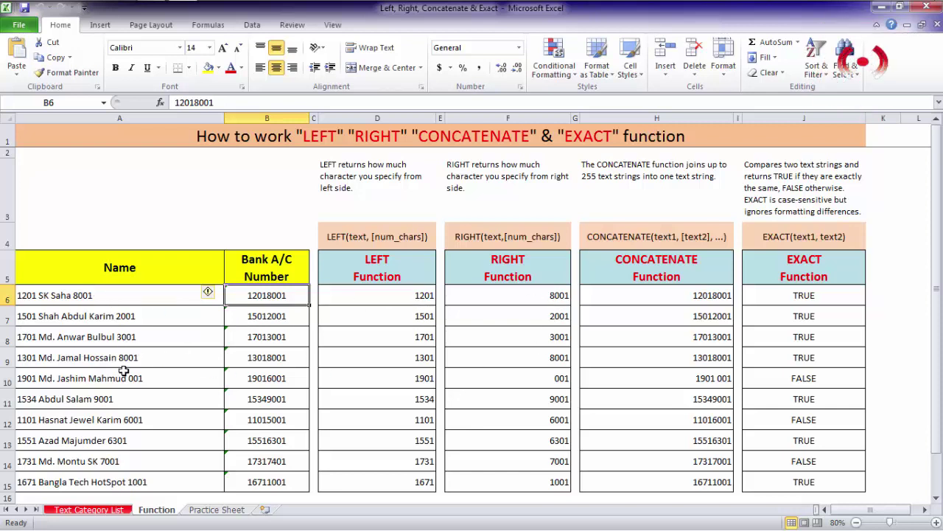
click(126, 304)
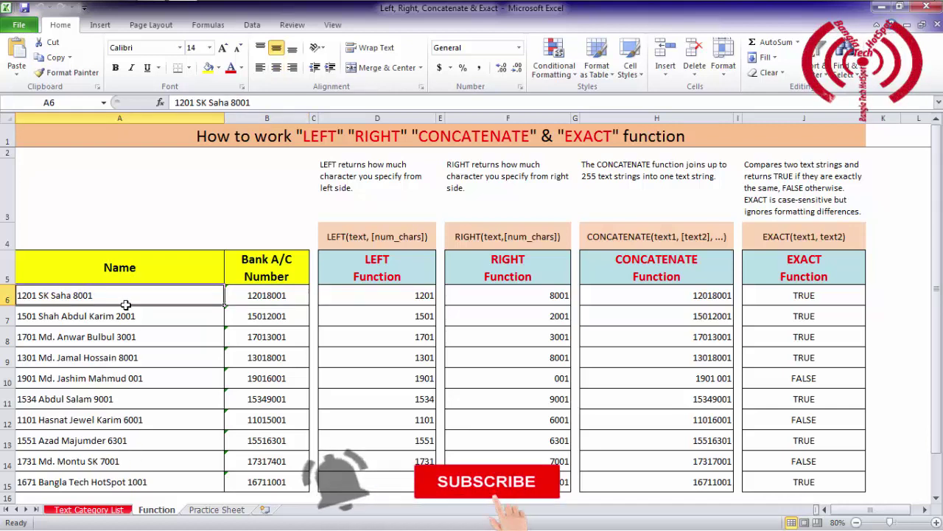
key(Right)
key(Left)
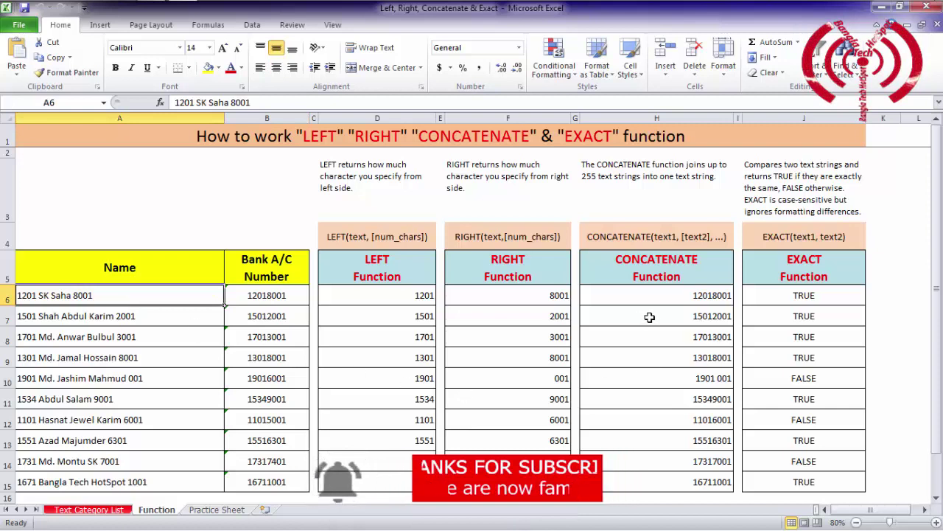
Highlight the Bank A/C Number entries in B6:B12.
click(276, 295)
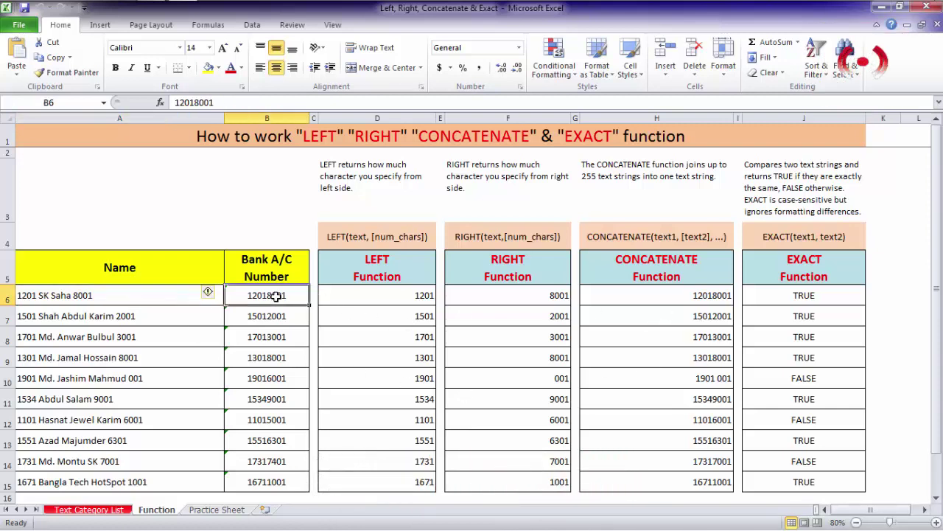
key(shift+Down)
key(shift+Down)
key(shift+Down)
key(shift+Down)
key(shift+Down)
key(shift+Down)
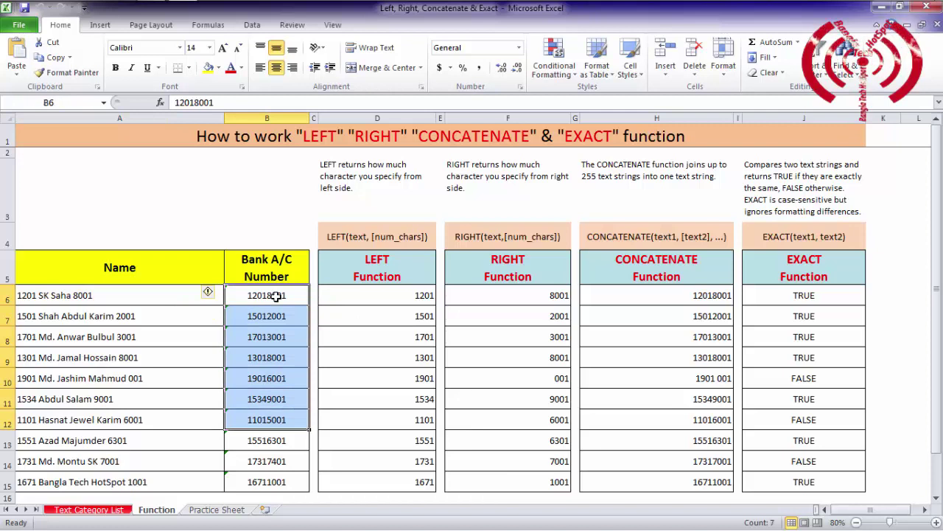
key(Up)
Review the CONCATENATE description in H3, the EXACT formula in J7 and the LEFT formula in D8.
click(630, 167)
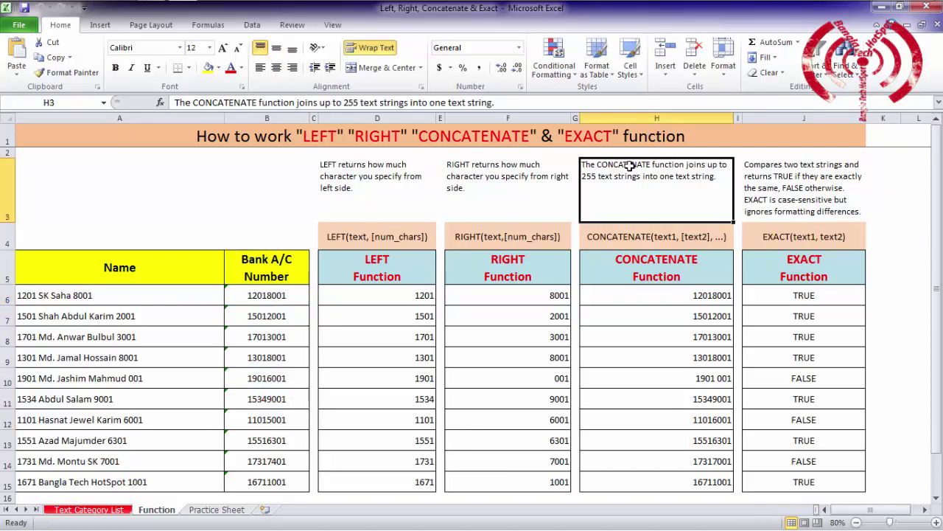
click(676, 337)
click(770, 317)
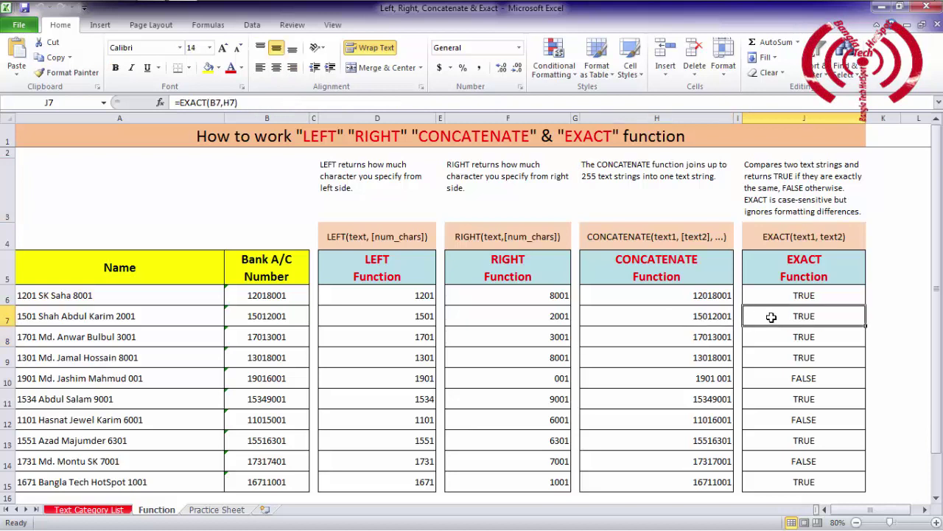
click(267, 312)
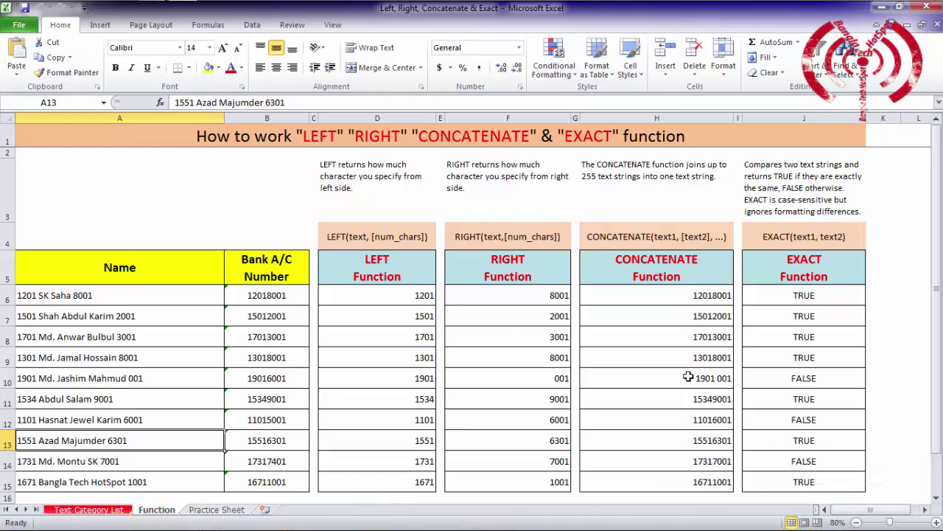
click(349, 329)
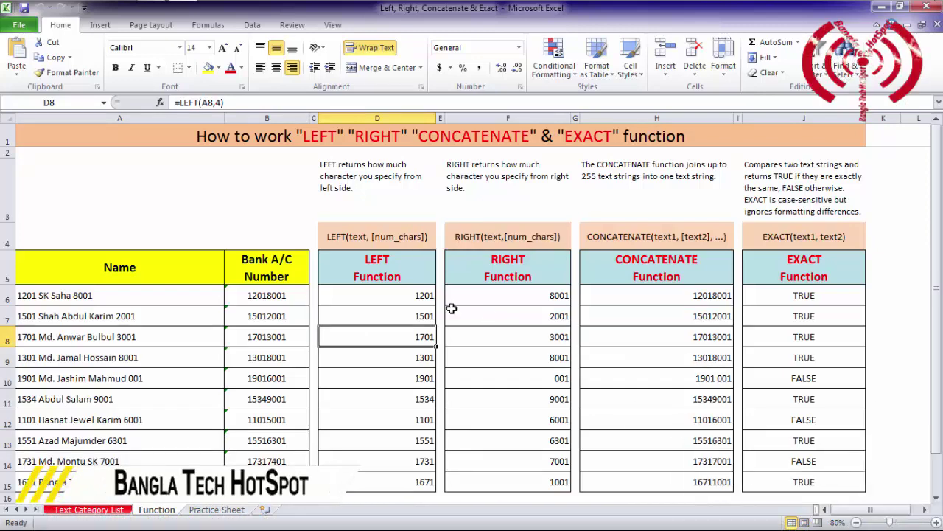
Highlight the Name entries in A6:A15, then return to A6.
click(138, 291)
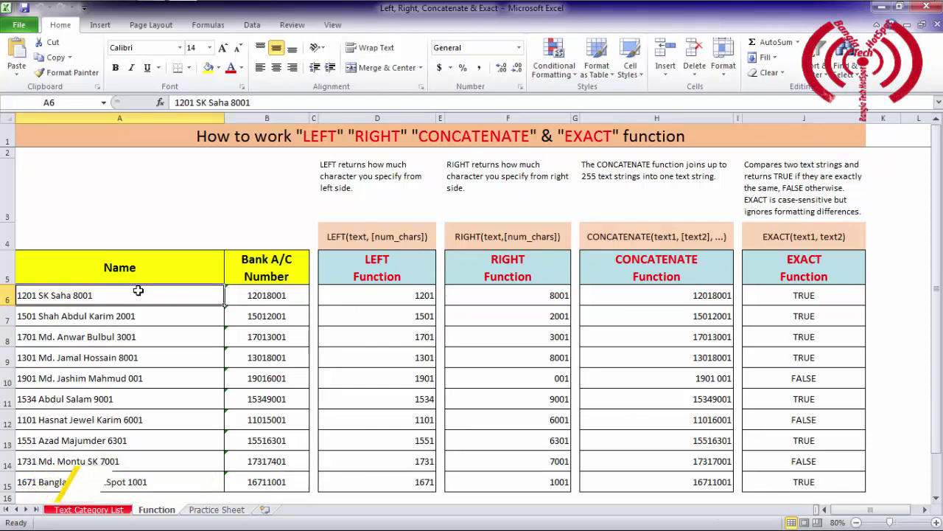
key(ctrl+shift+Down)
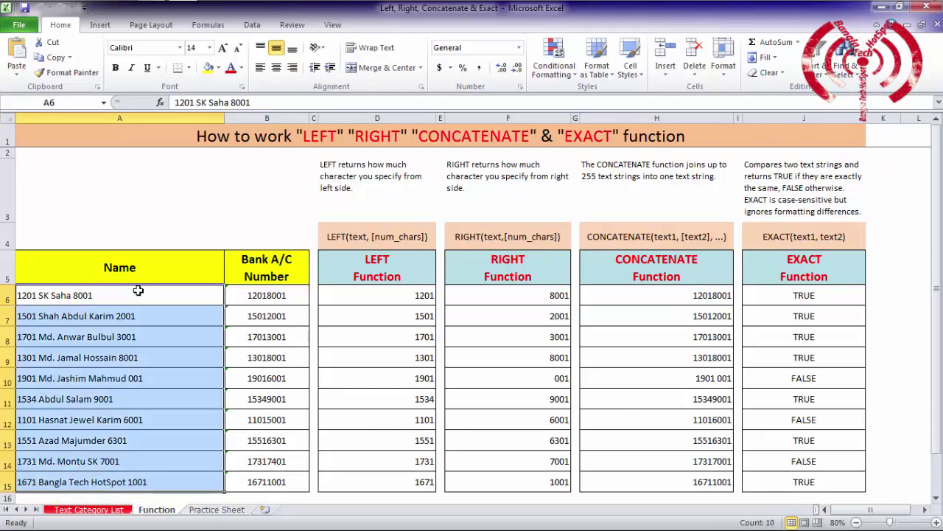
click(138, 291)
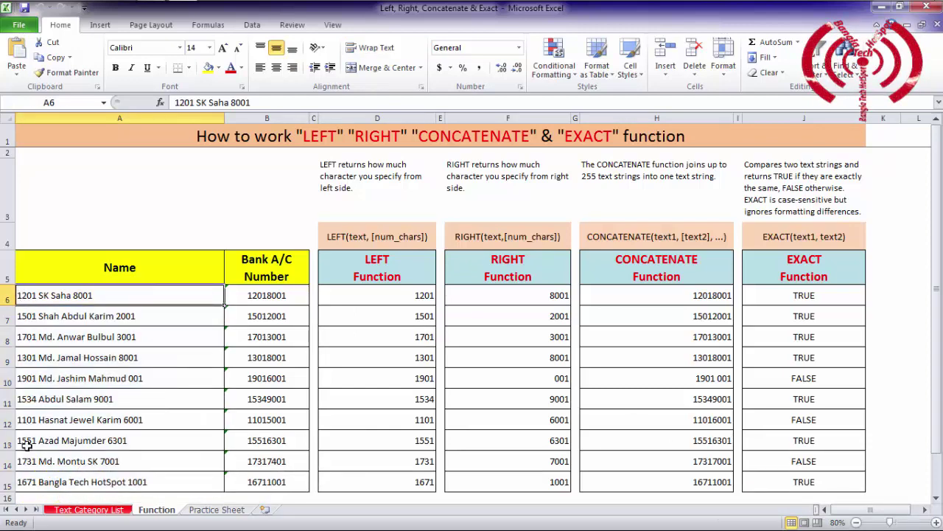
Highlight the full list of Bank A/C Number entries in B6:B15.
click(273, 295)
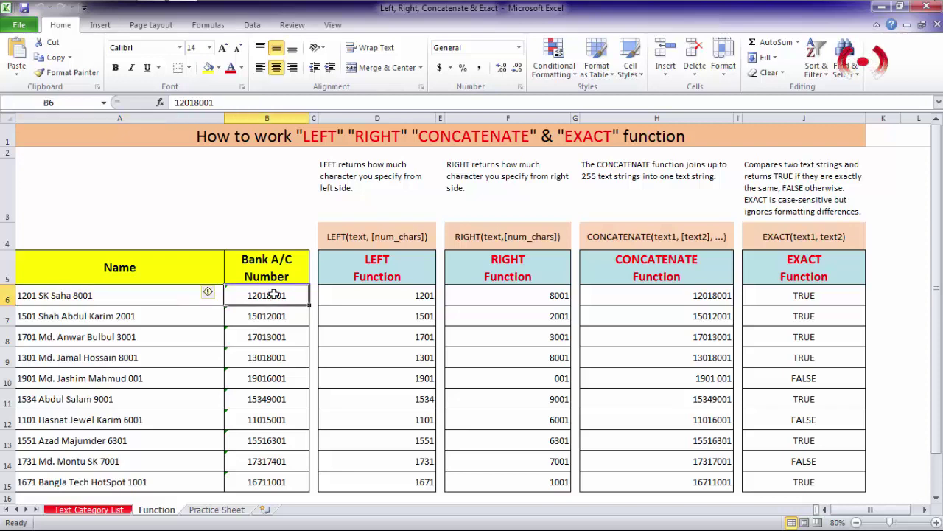
key(shift+Down)
key(shift+Down)
key(shift+Down)
key(shift+Down)
key(shift+Down)
key(shift+Down)
key(shift+Down)
key(shift+Down)
key(shift+Down)
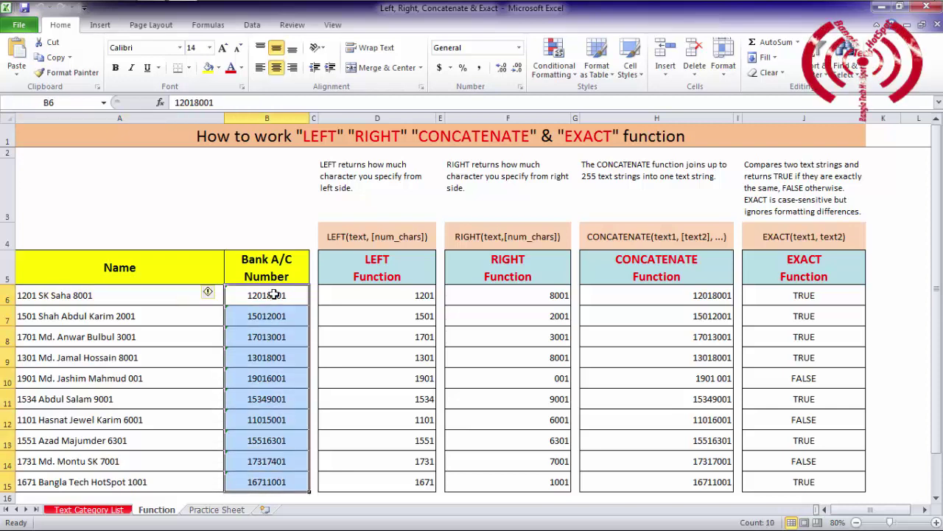
Clear the existing LEFT, RIGHT, CONCATENATE and EXACT results from D6:J15.
key(Right)
key(Right)
key(shift+Right)
key(shift+Right)
key(shift+Right)
key(shift+Right)
key(shift+Right)
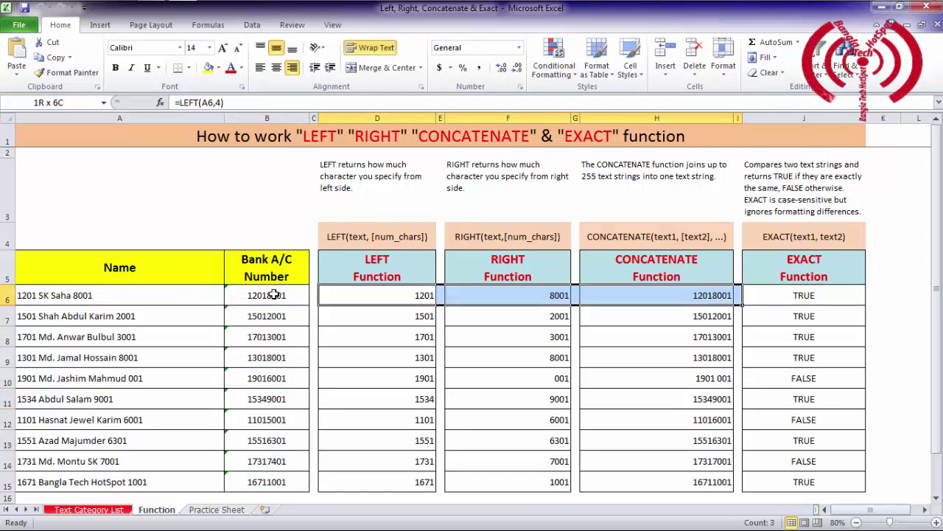
key(shift+Down)
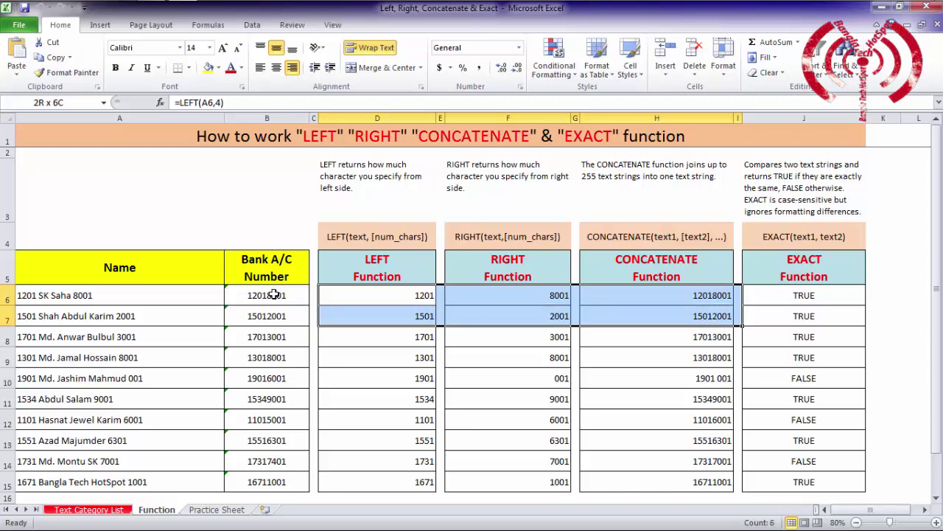
key(shift+Right)
key(shift+Down)
key(shift+Down)
key(shift+Down)
key(shift+Down)
key(shift+Down)
key(shift+Down)
key(shift+Down)
key(shift+Down)
key(Delete)
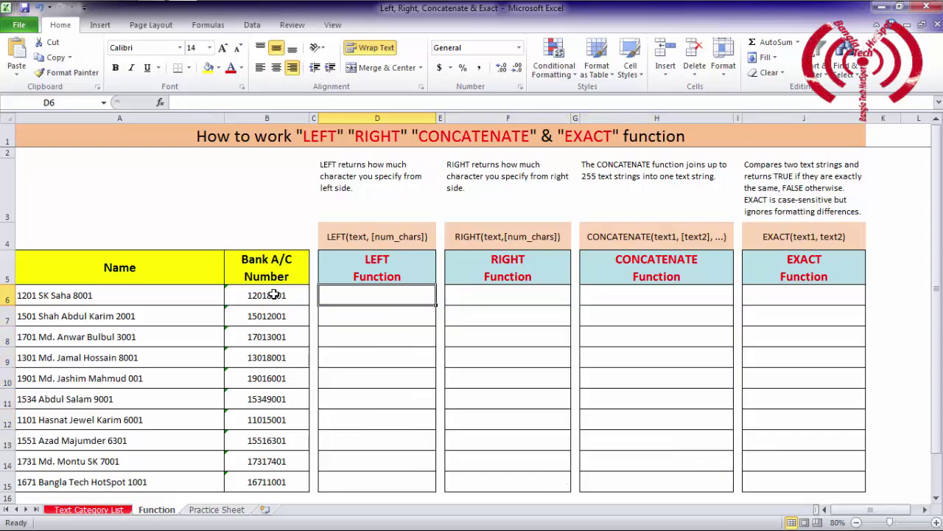
Enter a LEFT formula in D6 that extracts the first 4 characters of A6, =LEFT(A6,4).
text(=lef)
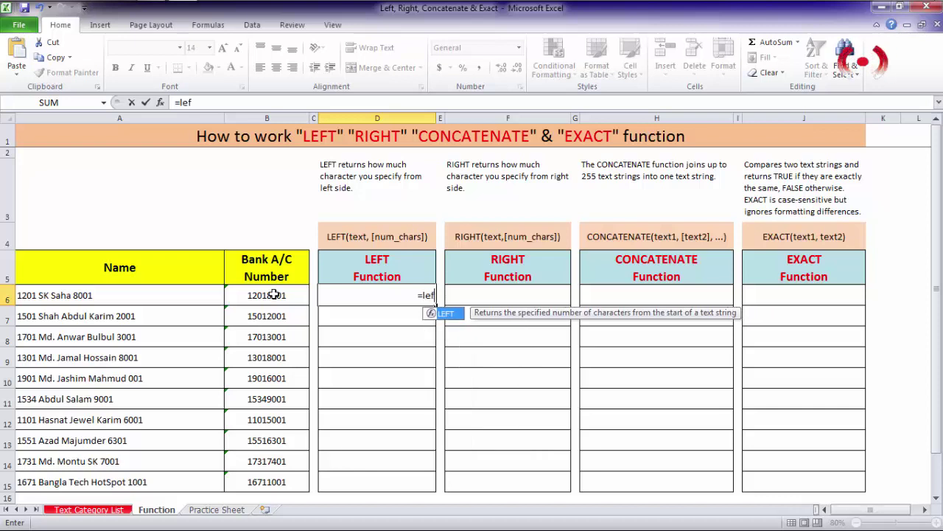
text(t()
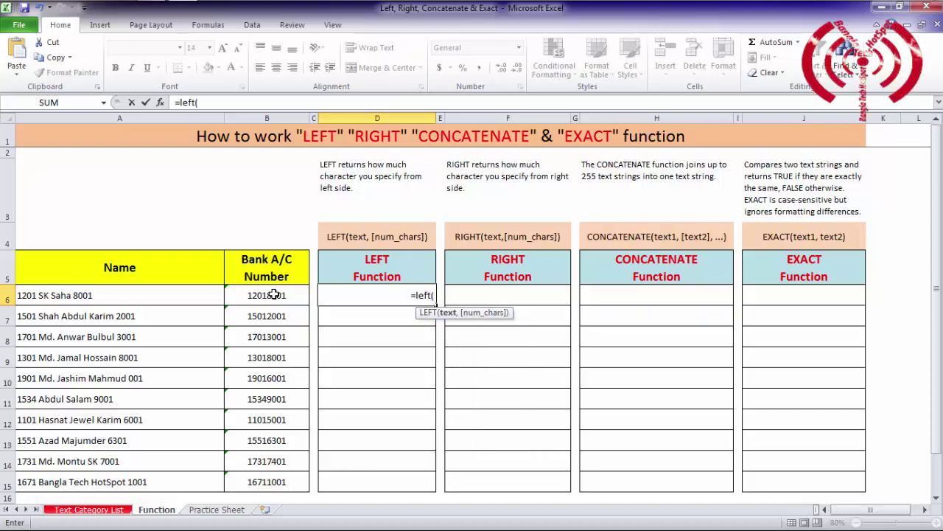
click(273, 295)
key(Left)
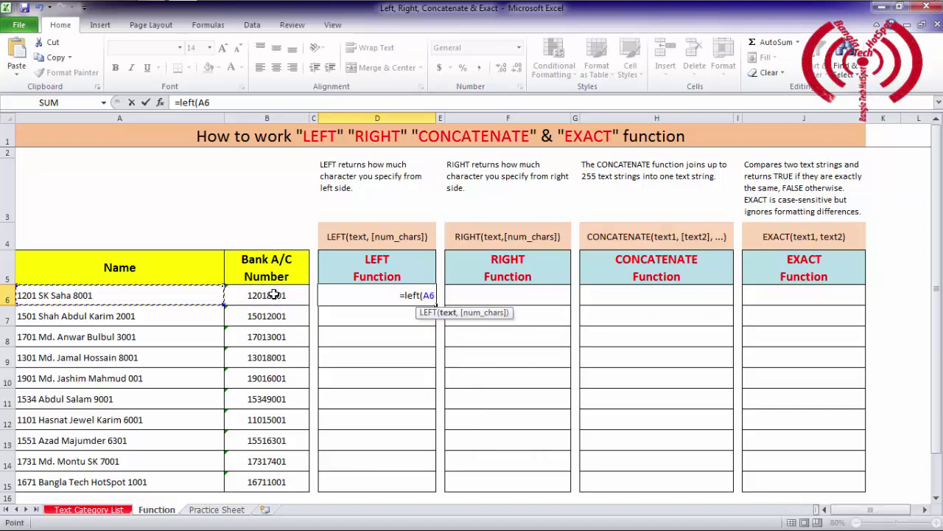
text(,)
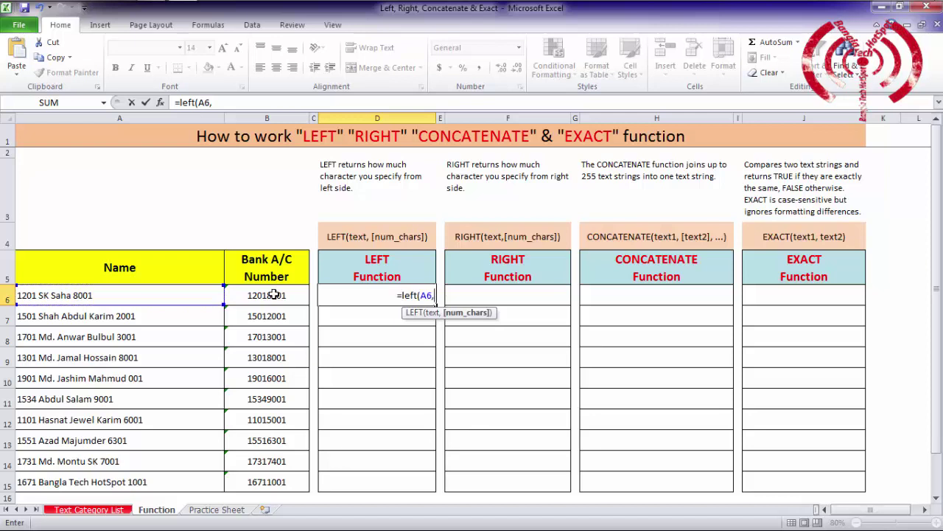
text(4)
key(Return)
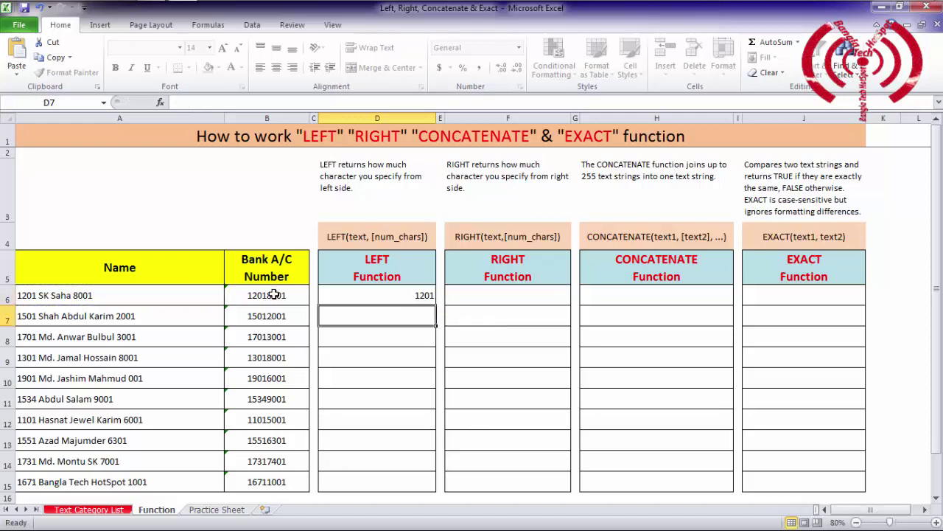
Fill the LEFT formula from D6 down through D15.
key(Up)
key(shift+Down)
key(shift+Down)
key(shift+Down)
key(shift+Down)
key(shift+Down)
key(shift+Down)
key(shift+Down)
key(shift+Down)
key(shift+Down)
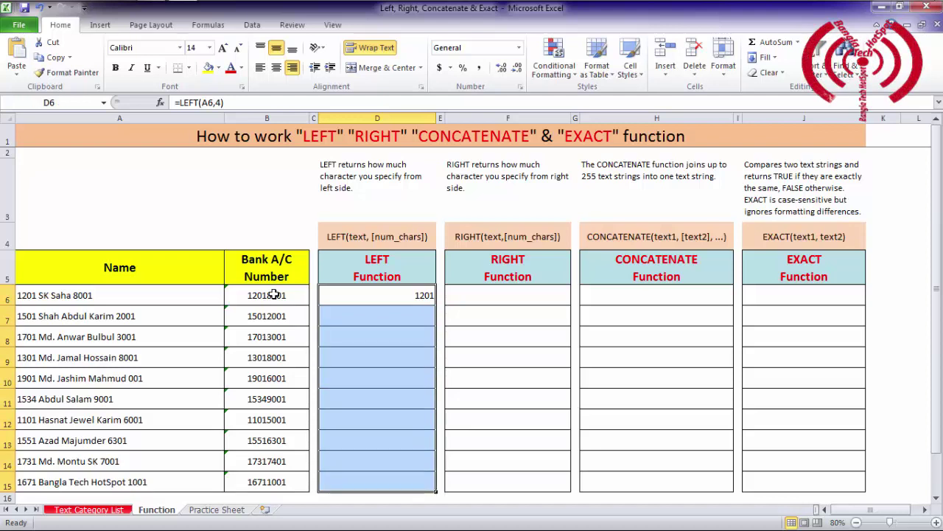
key(ctrl+d)
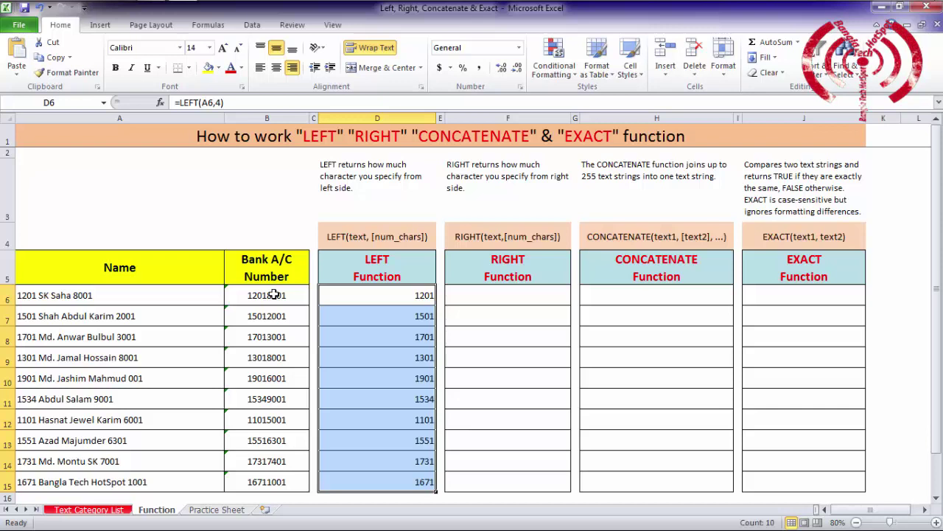
Enter a RIGHT formula in F6 that extracts the last 4 characters of A6, =RIGHT(A6,4).
key(Right)
key(Right)
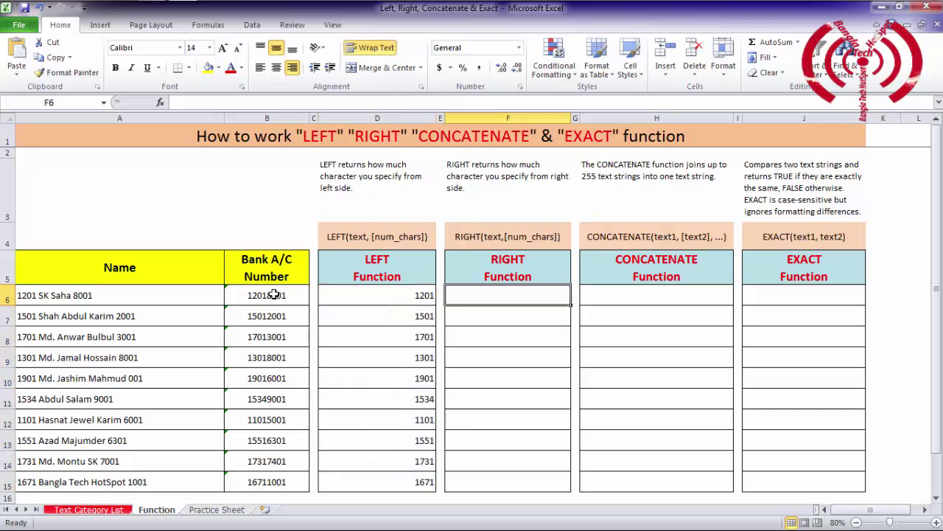
text(=ri)
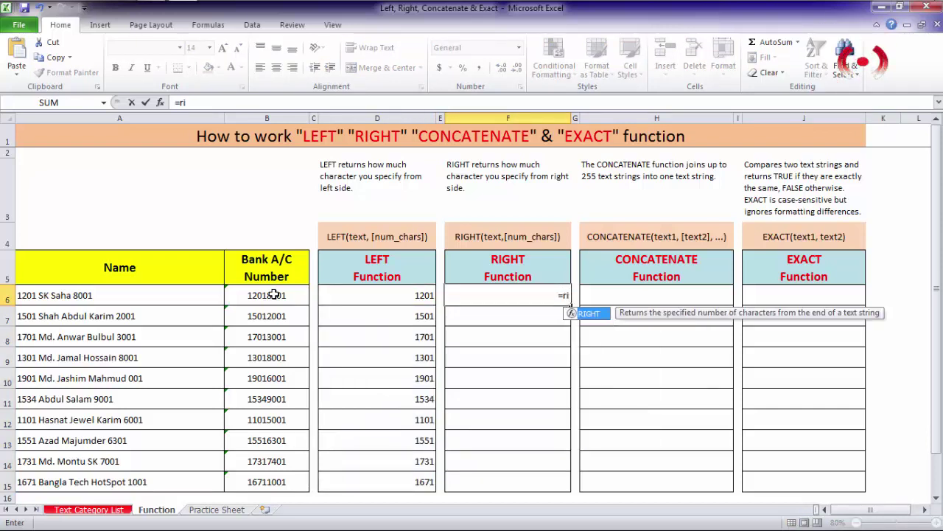
text(ght()
key(Left)
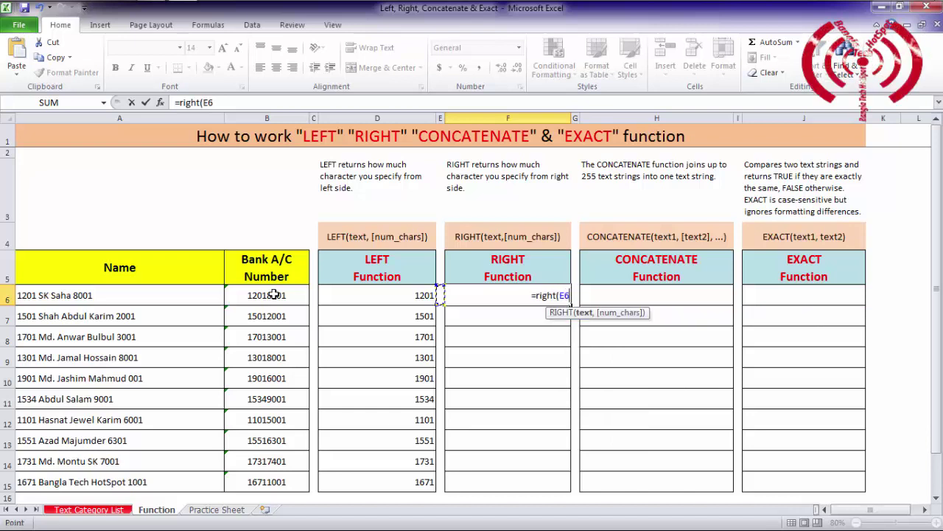
key(Left)
key(Left)
key(Left)
key(Left)
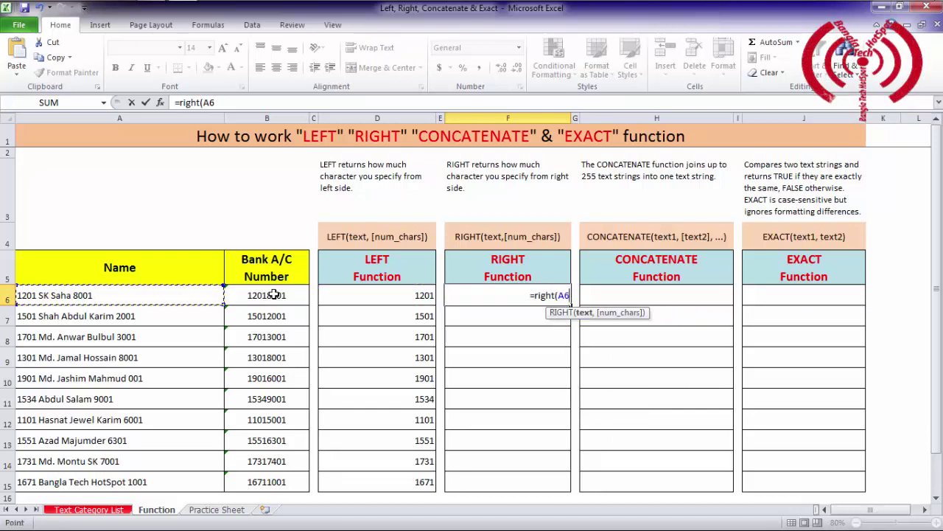
text(,4)
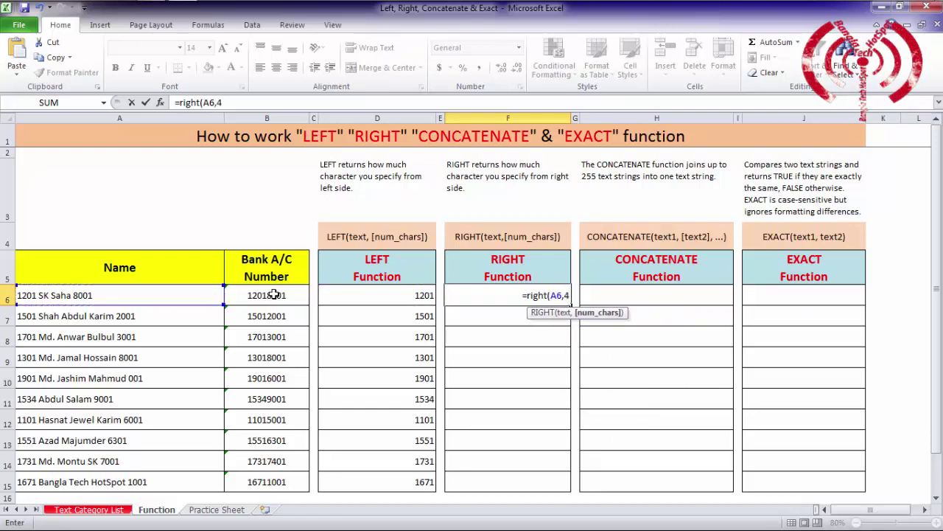
key(Return)
Fill the RIGHT formula from F6 down through F15.
key(Up)
key(shift+Down)
key(shift+Down)
key(shift+Down)
key(shift+Down)
key(shift+Down)
key(shift+Down)
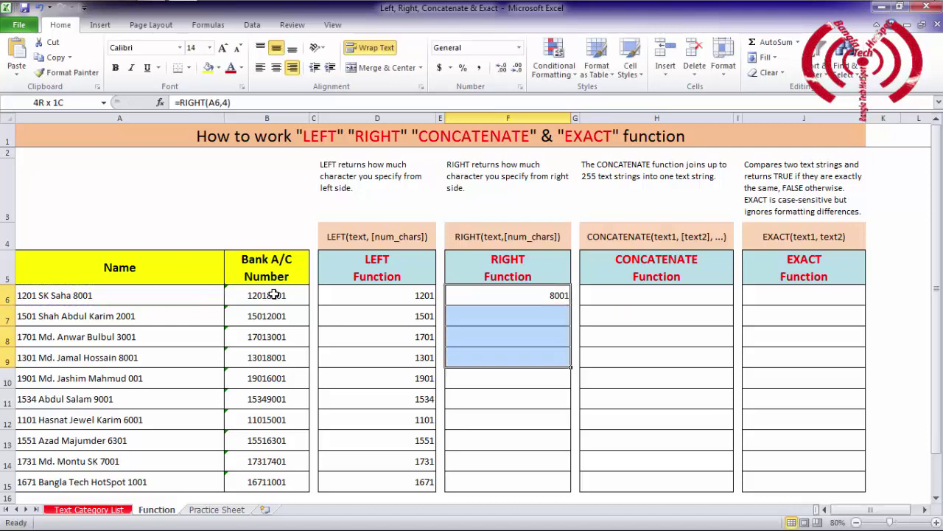
key(shift+Down)
key(shift+Down)
key(shift+Down)
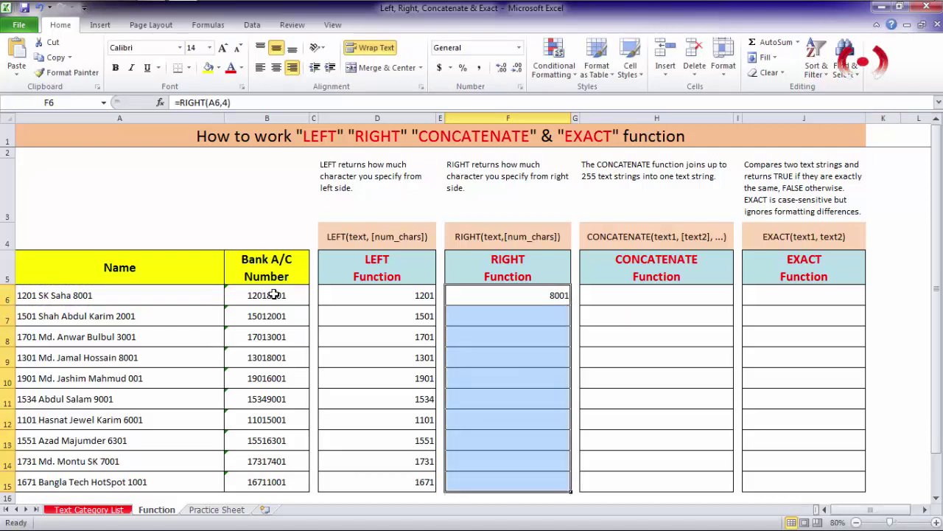
key(ctrl+d)
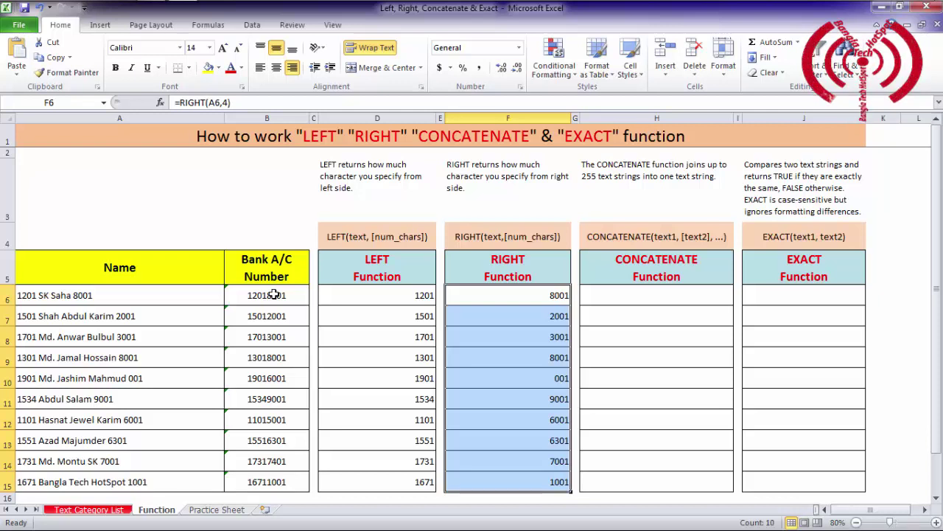
Look over the LEFT cell D6 and the RIGHT cell F6 alongside the CONCATENATE cell H6.
key(Right)
key(Right)
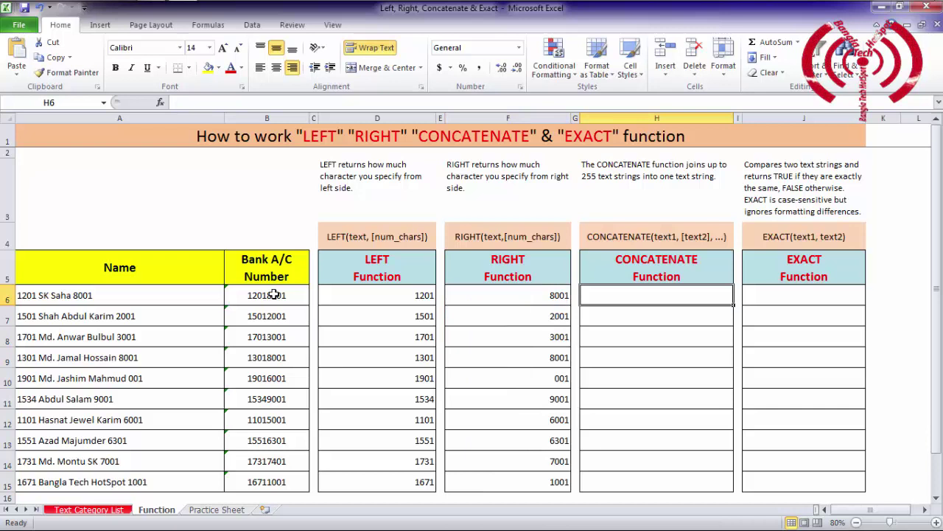
key(Left)
key(Left)
key(Left)
key(Left)
key(Right)
key(Right)
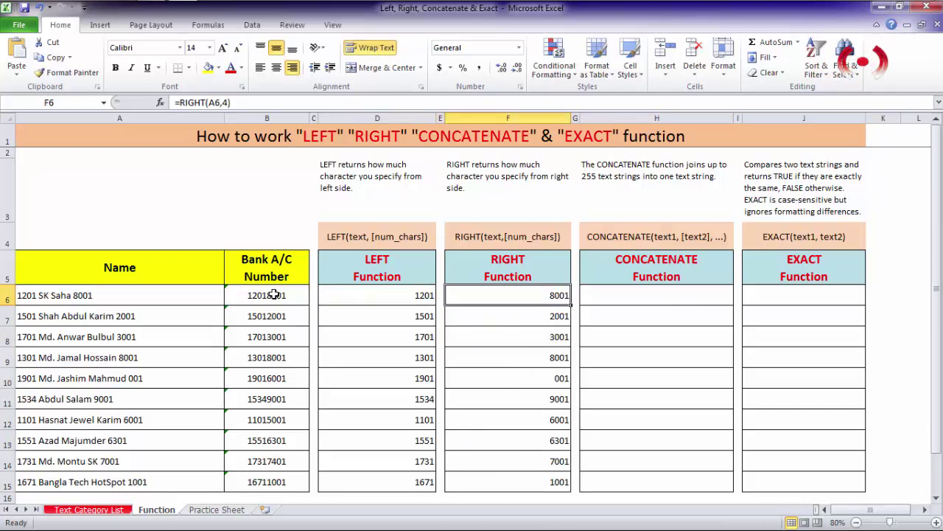
Enter a CONCATENATE formula in H6 that joins the LEFT and RIGHT results, =CONCATENATE(D6,F6).
key(Left)
key(Left)
key(Right)
key(Right)
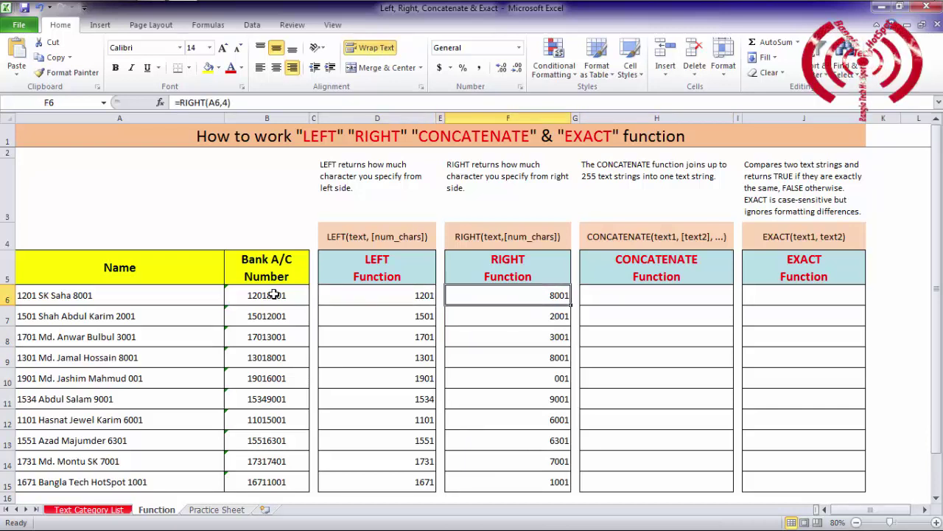
key(Right)
key(Right)
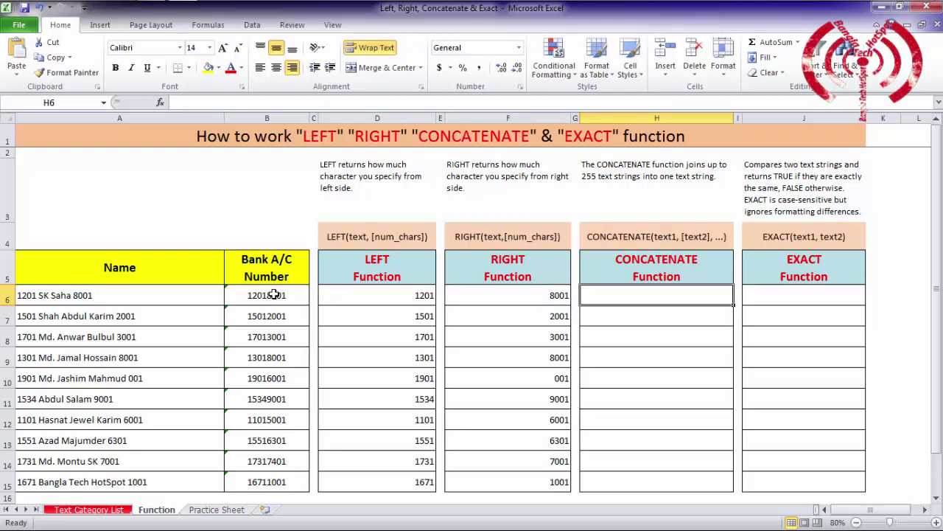
text(=)
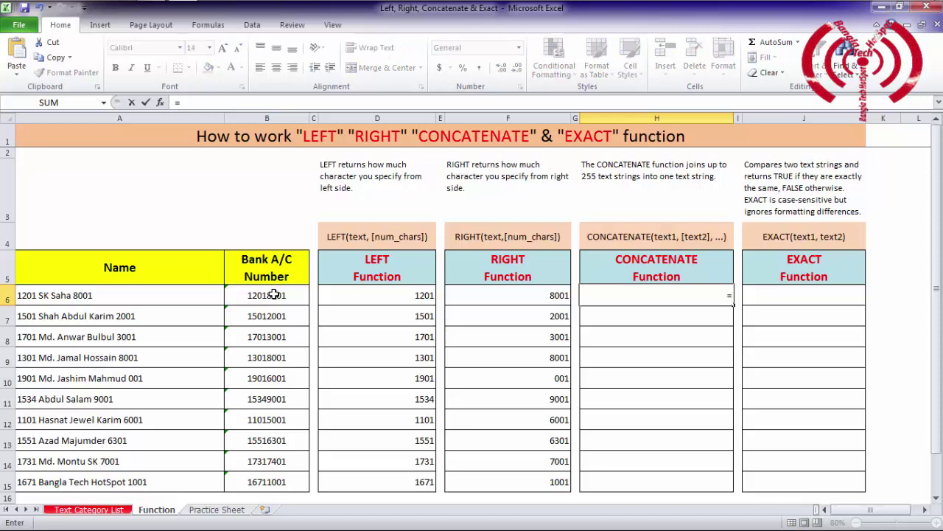
text(conc)
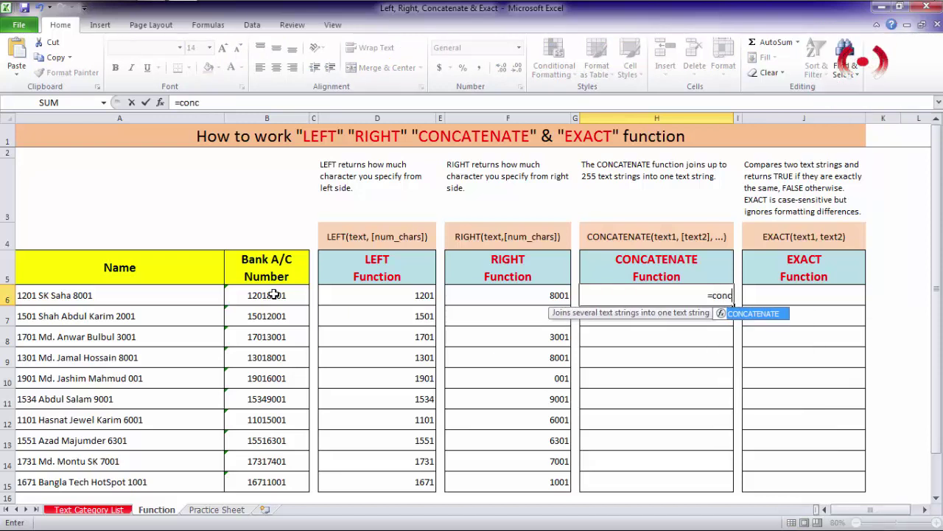
key(Tab)
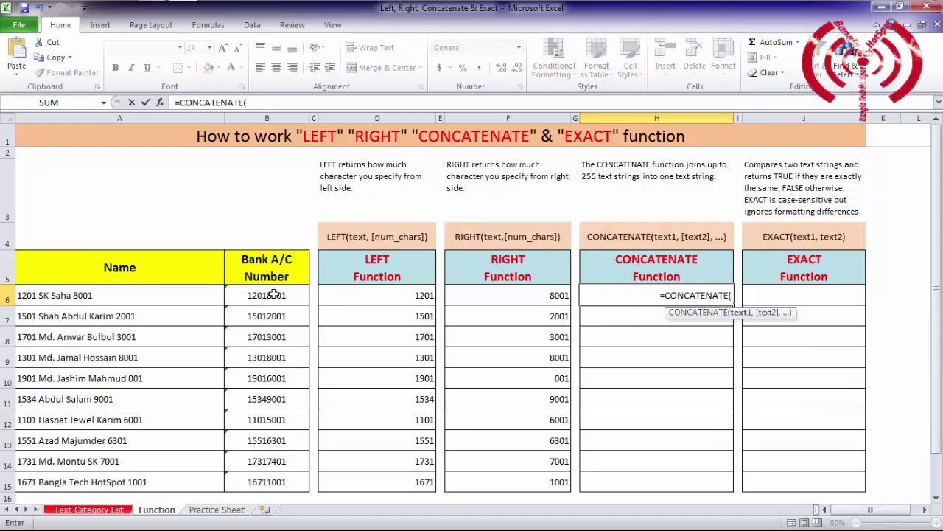
key(Left)
key(Left)
key(Left)
key(Left)
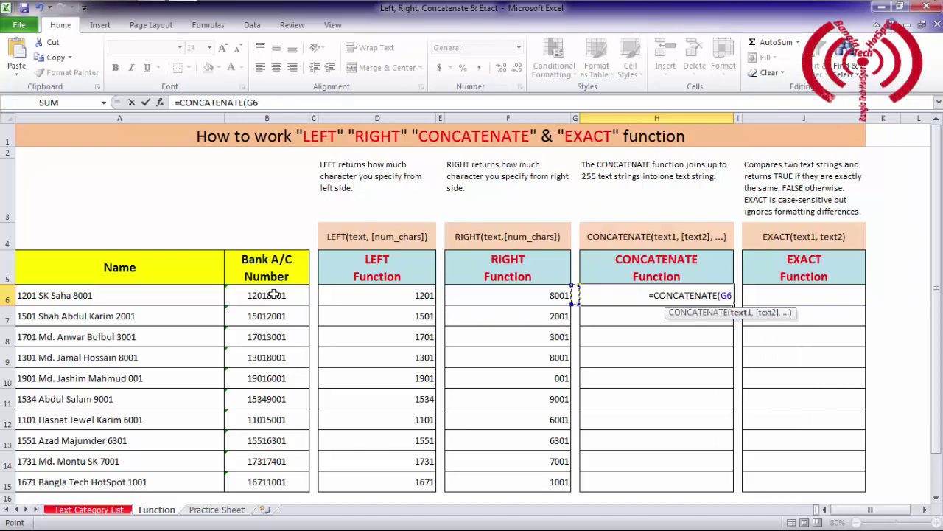
text(,)
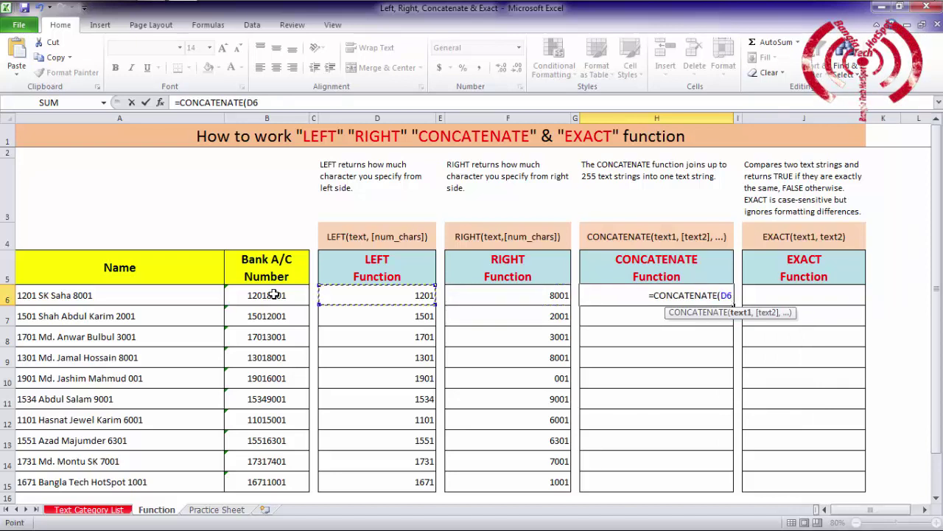
key(Left)
key(Left)
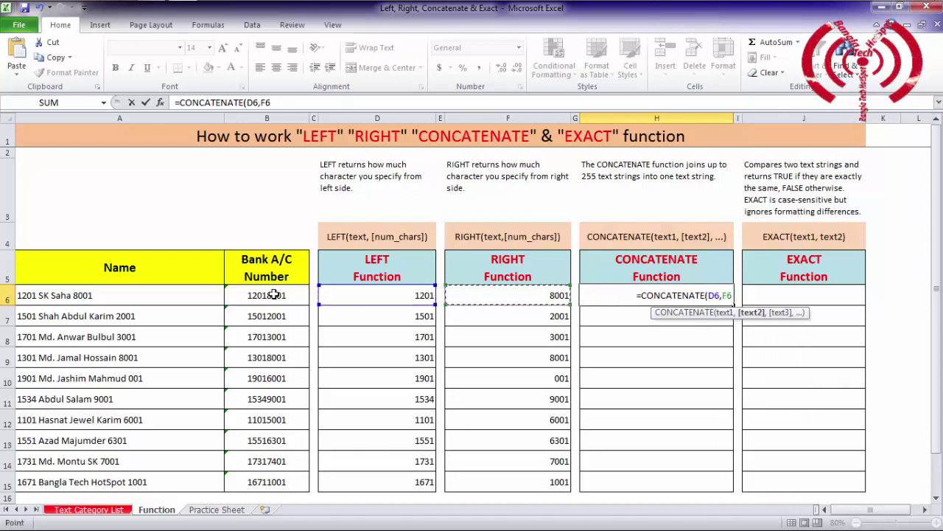
key(ctrl+Return)
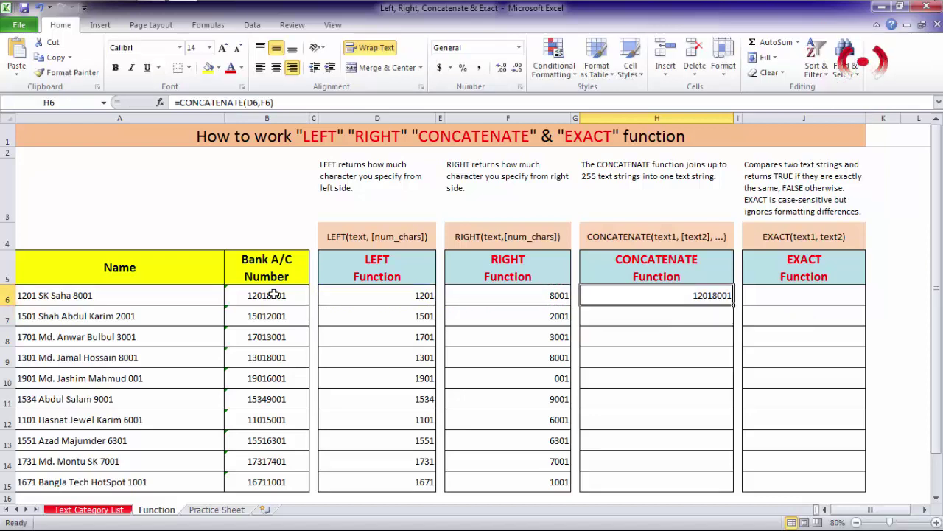
Fill the CONCATENATE formula from H6 down through H15.
key(shift+Down)
key(shift+Down)
key(shift+Down)
key(shift+Down)
key(shift+Down)
key(shift+Down)
key(shift+Down)
key(shift+Down)
key(shift+Down)
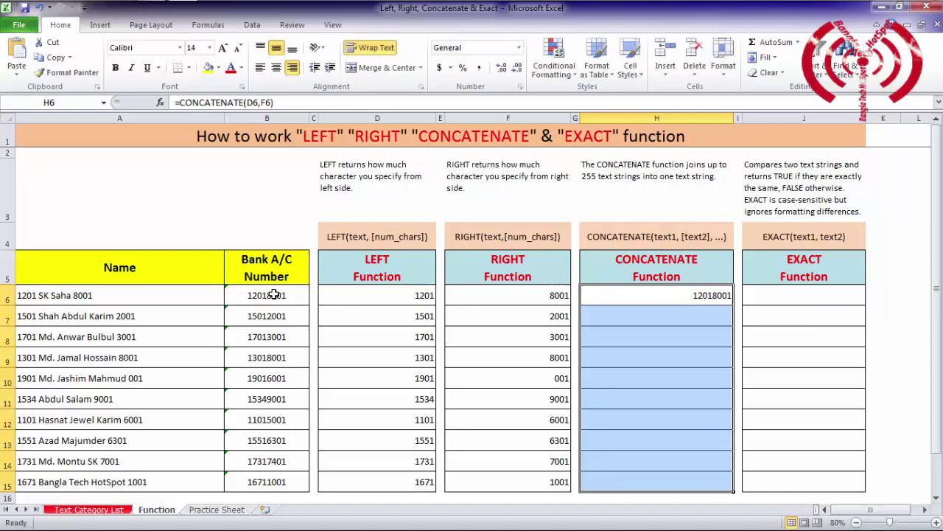
key(ctrl+d)
key(Down)
key(Up)
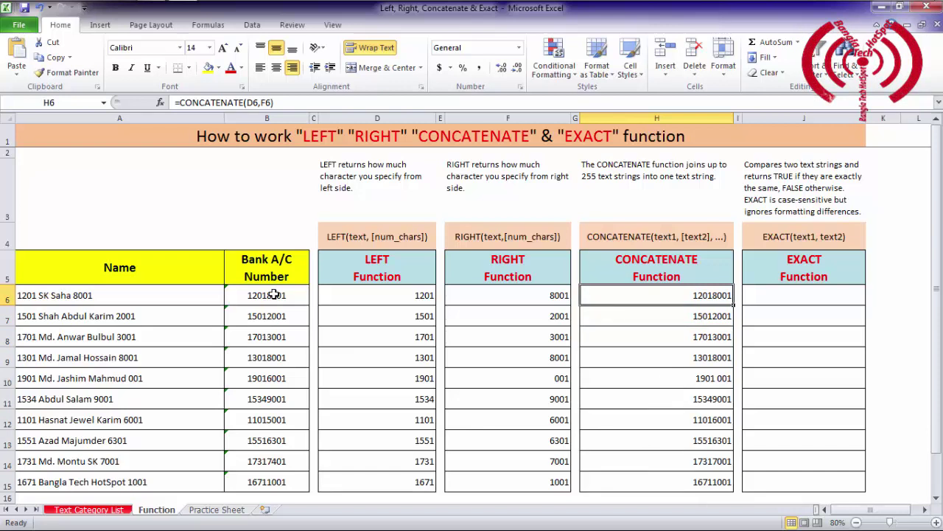
Enter an EXACT formula in J6 that compares the bank account number with the concatenated text, =EXACT(B6,H6).
key(Right)
key(Right)
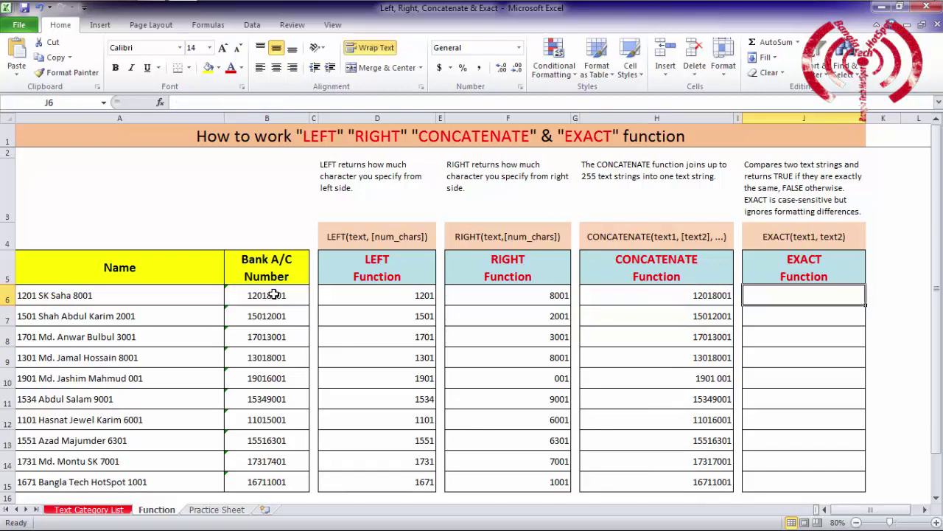
text(=)
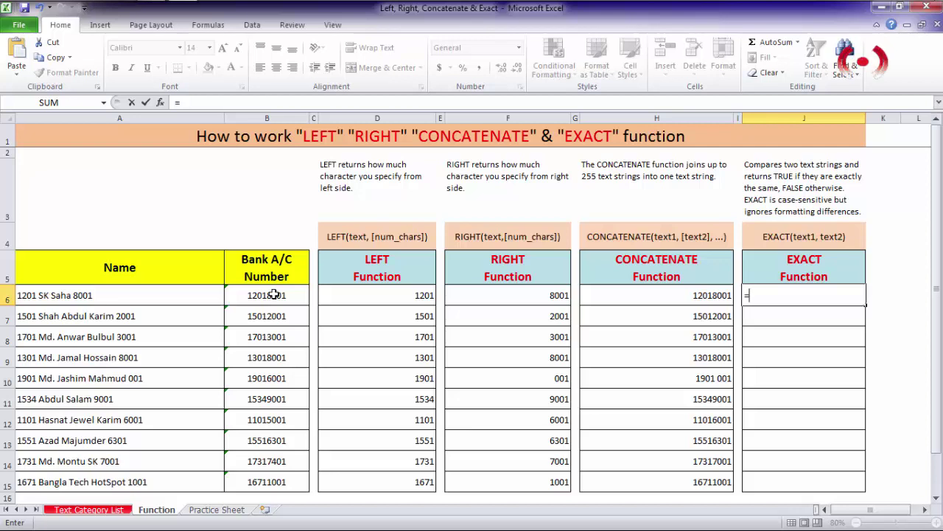
key(Escape)
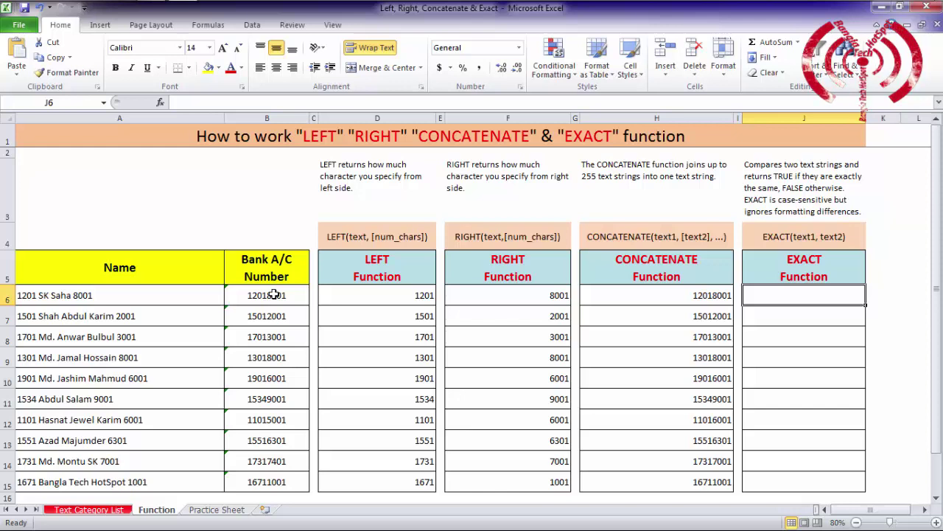
text(=ex)
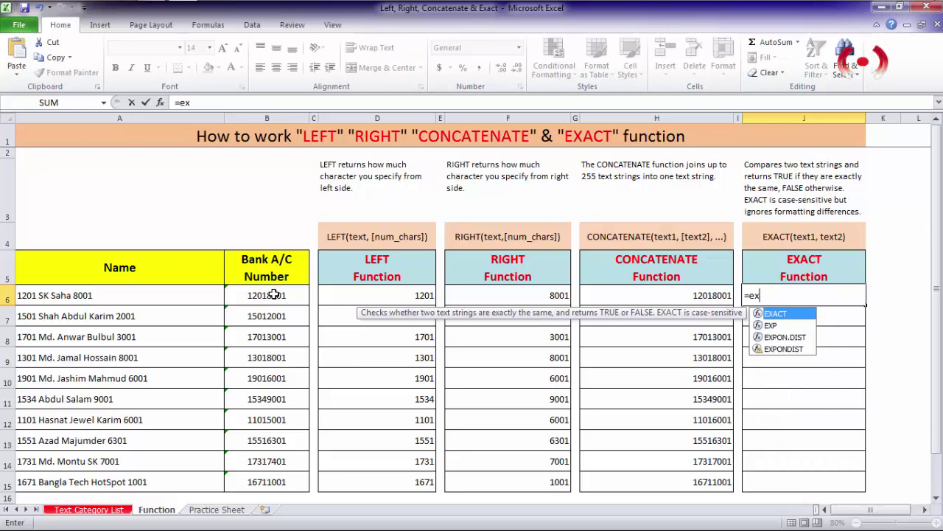
key(Tab)
click(273, 294)
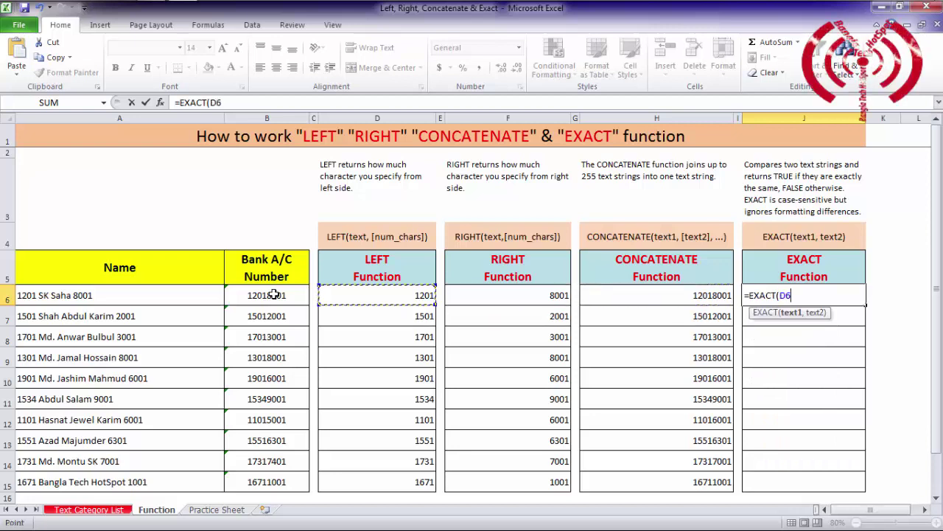
text(,H6)
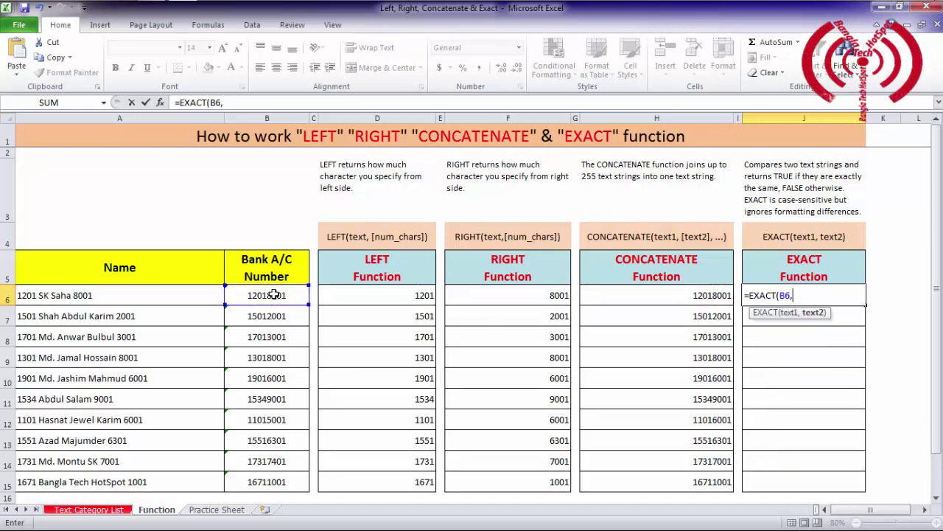
key(Return)
Fill the EXACT formula from J6 down through J15.
key(Up)
key(shift+Down)
key(shift+Down)
key(shift+Down)
key(shift+Down)
key(shift+Down)
key(shift+Down)
key(shift+Down)
key(shift+Down)
key(shift+Down)
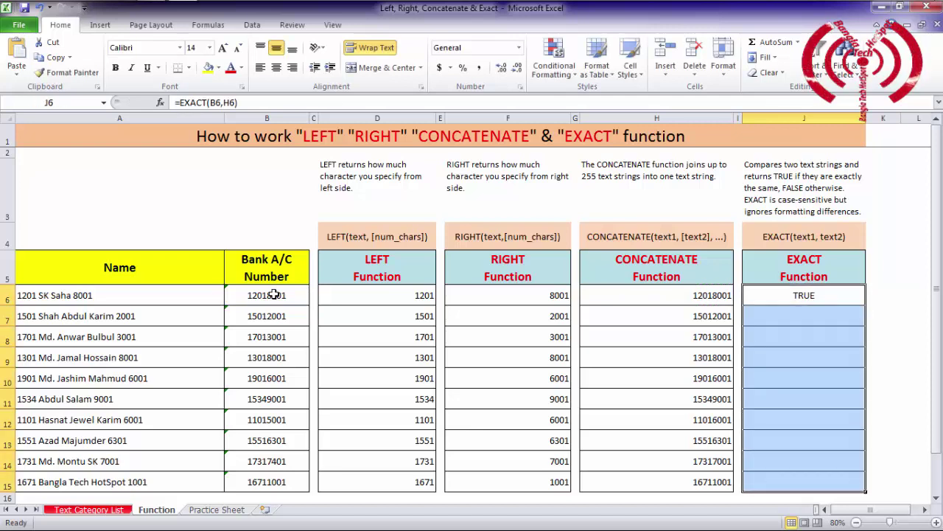
key(ctrl+d)
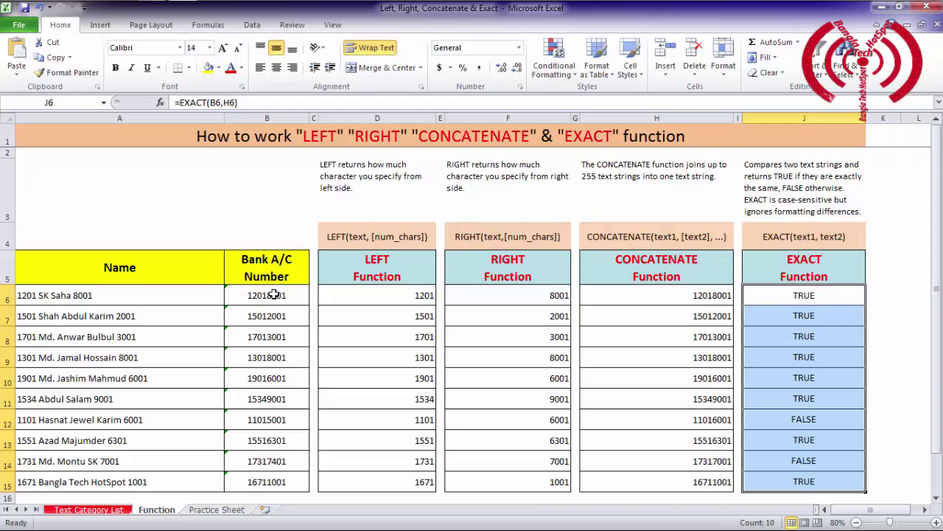
Examine the EXACT result in row 12 against that row's source values, and look back up the Name column.
key(Down)
key(Down)
key(Down)
key(Down)
key(Down)
key(Down)
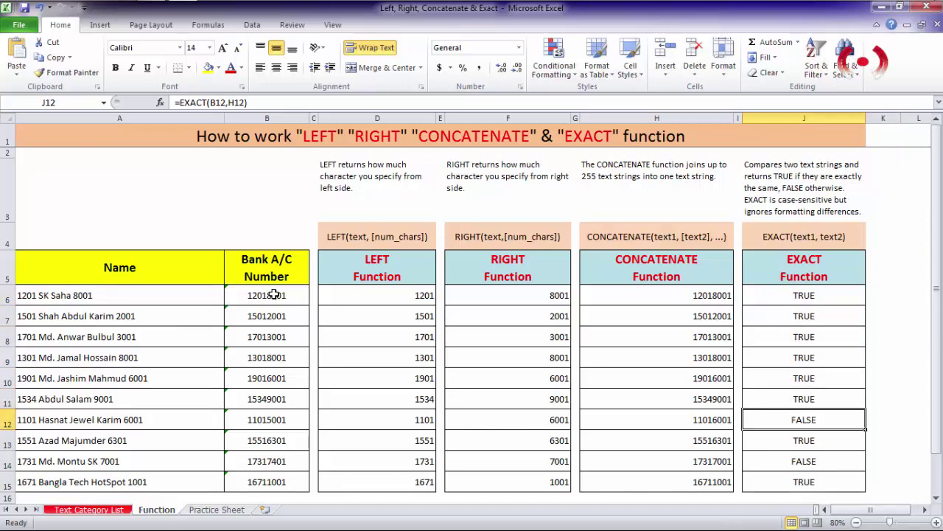
key(Left)
key(Left)
key(Left)
key(Left)
key(Left)
key(Left)
key(Left)
key(Left)
key(Left)
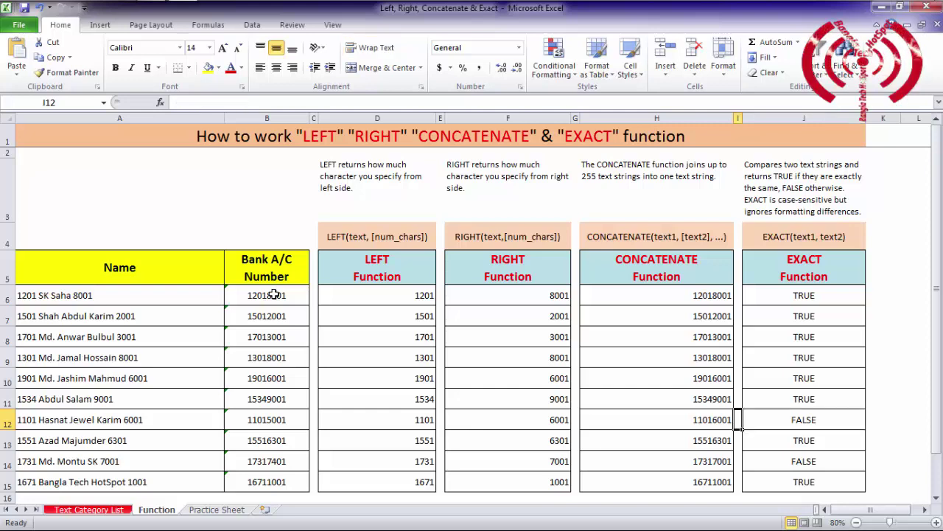
key(Up)
key(Up)
key(Up)
key(Up)
key(Up)
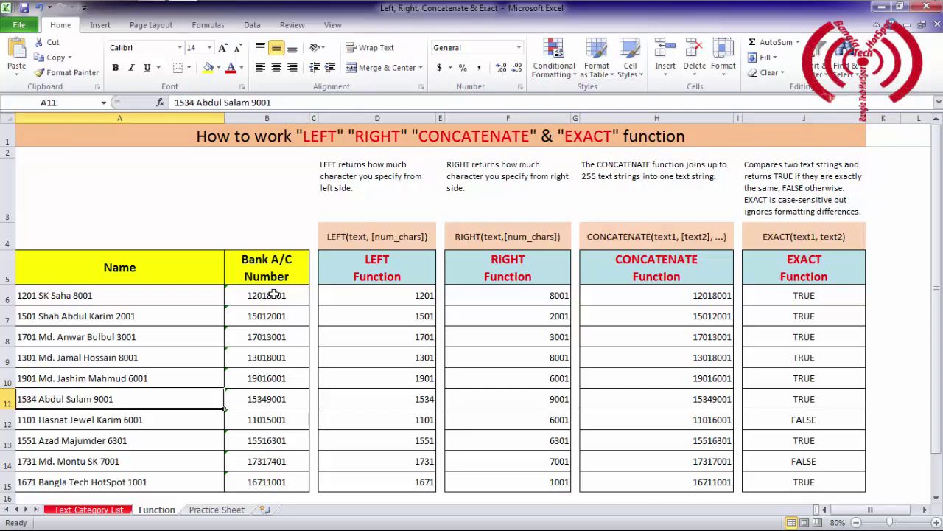
View the exercise table on the Practice Sheet, and return to the Function sheet.
key(ctrl+Page_Down)
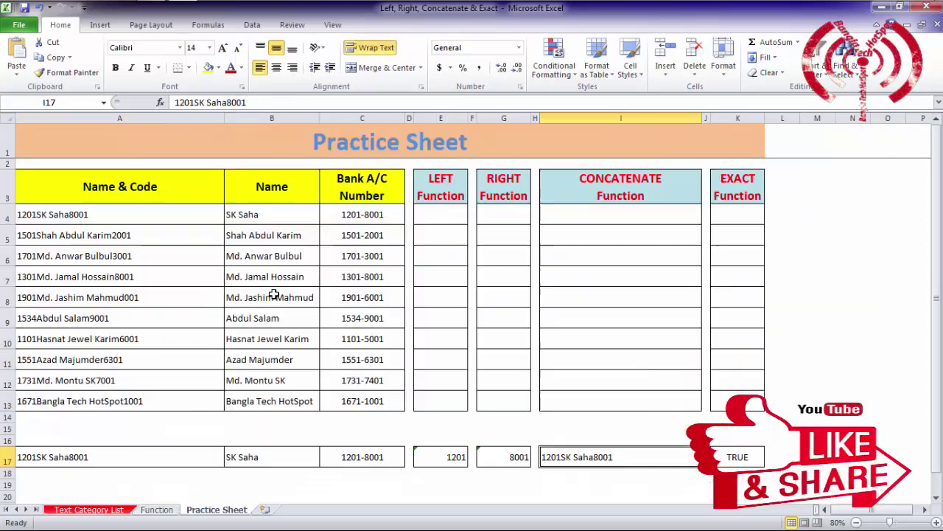
key(Up)
key(Up)
key(Up)
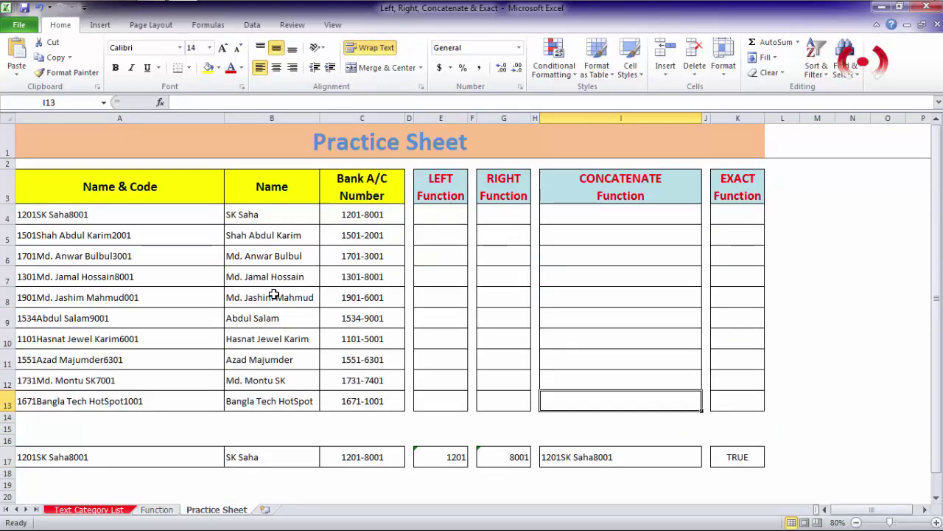
key(ctrl+Page_Up)
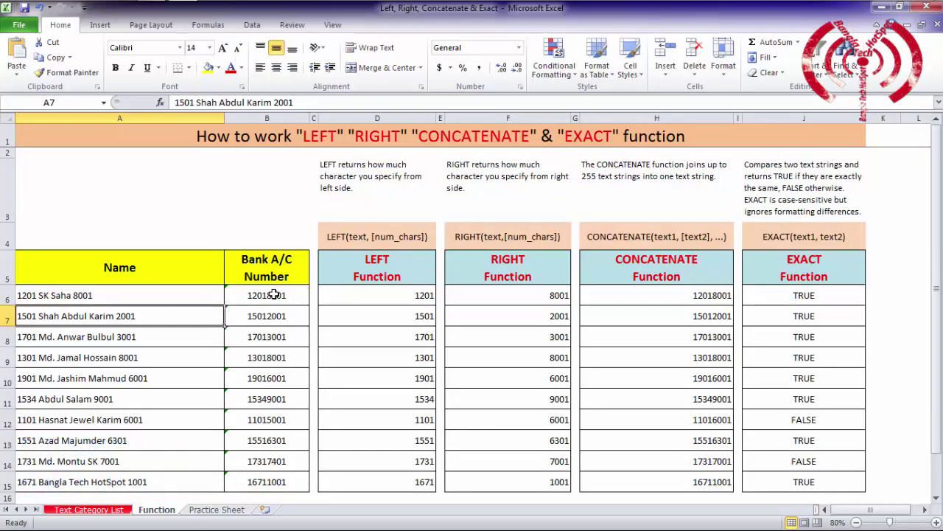
key(Right)
key(Right)
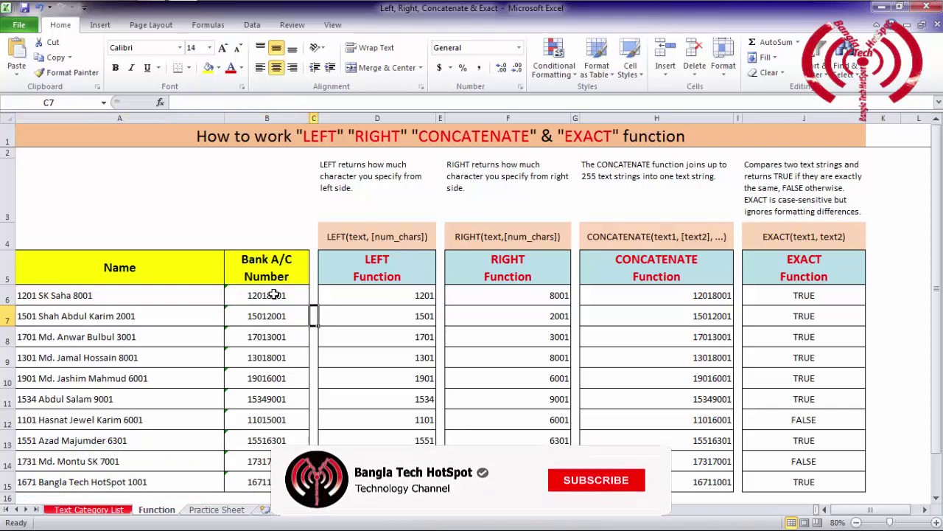